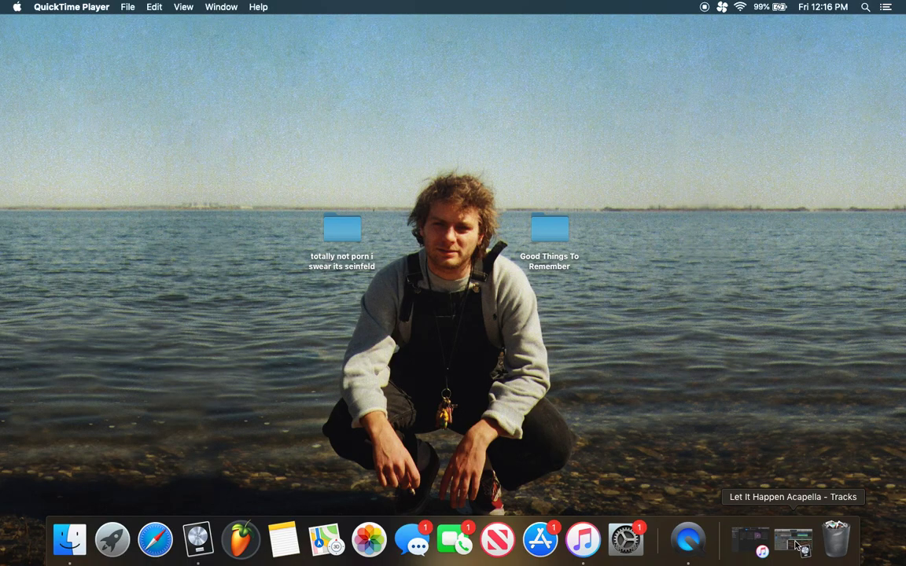
# Restore the project window, close the note editor and select the 'this is me yo' track.
pyautogui.click(798, 545)
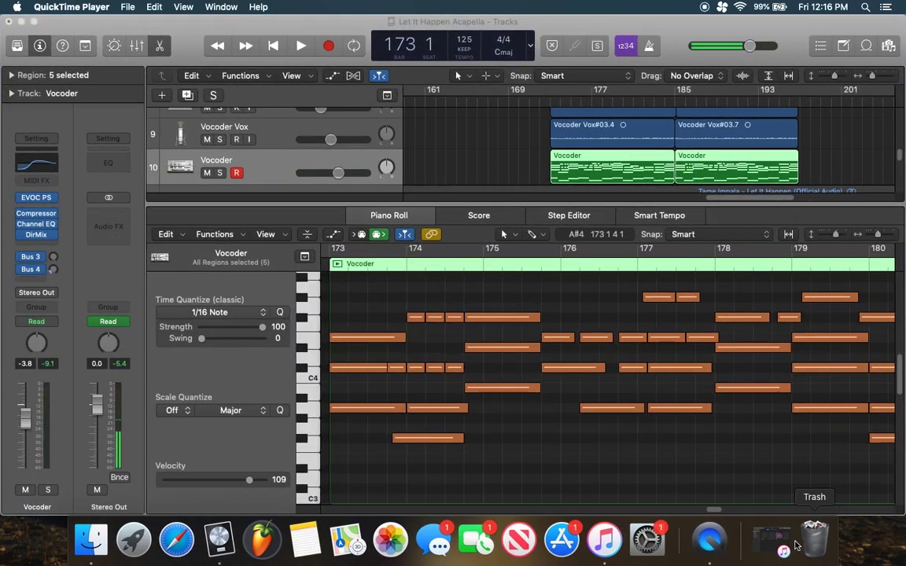
pyautogui.doubleClick(552, 182)
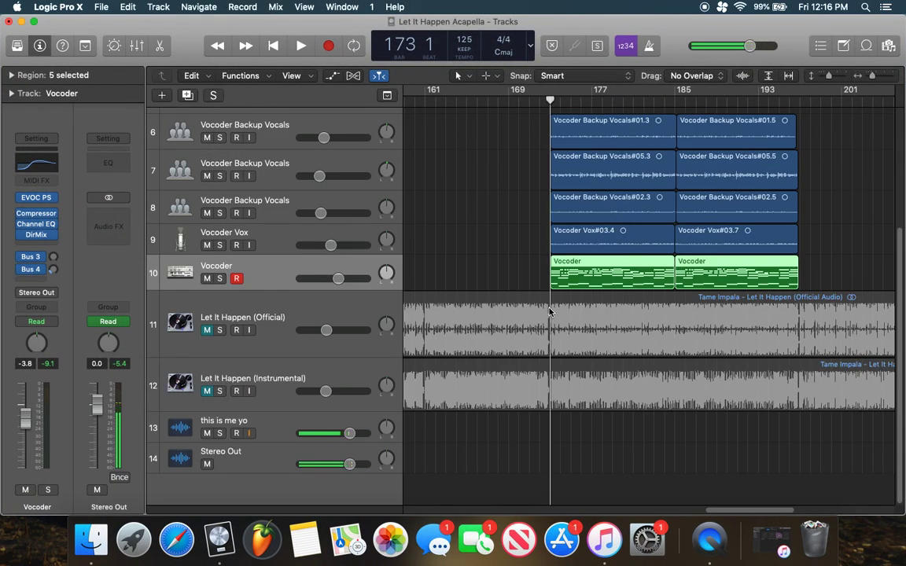
pyautogui.click(472, 431)
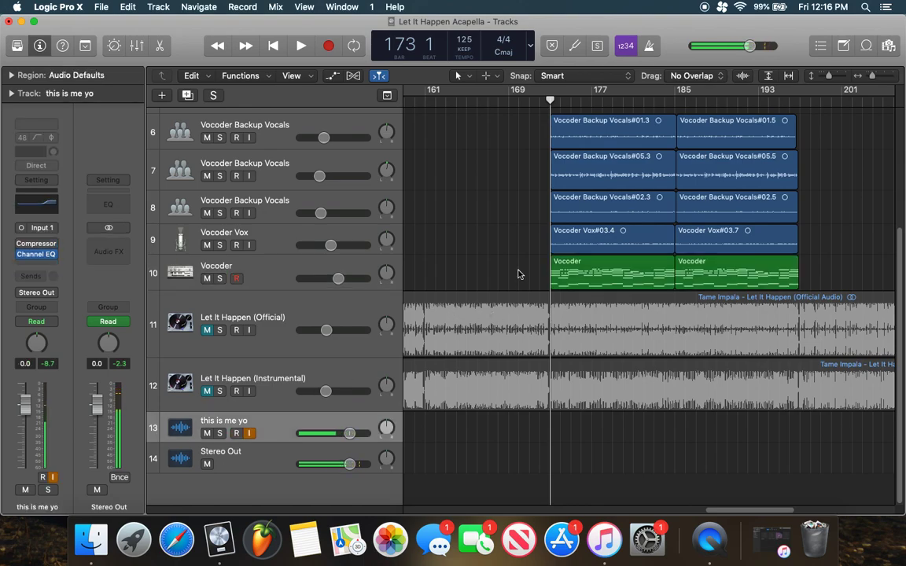
pyautogui.scroll(2, 518, 273)
pyautogui.scroll(2, 518, 274)
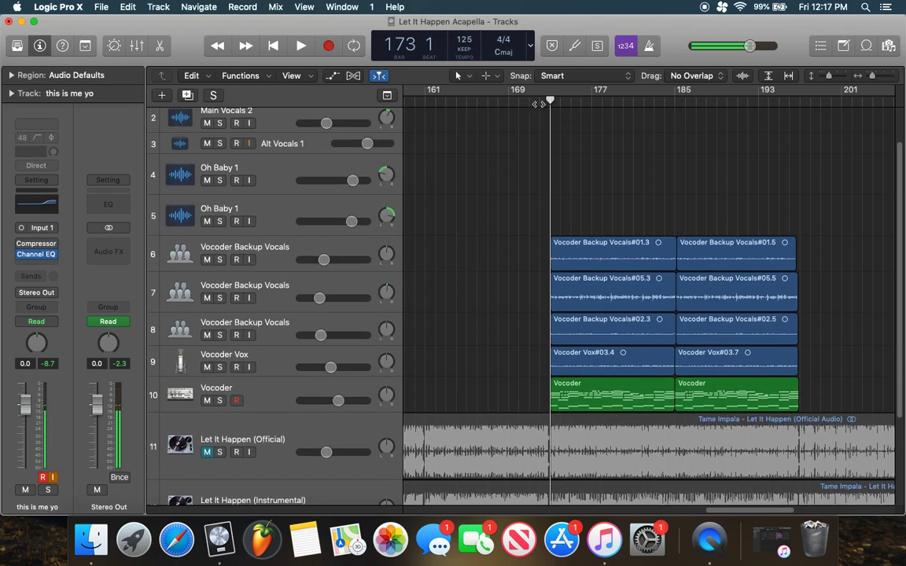
# Move the playhead from bar 172 to bar 208 and solo the first Oh Baby 1 track.
pyautogui.click(539, 101)
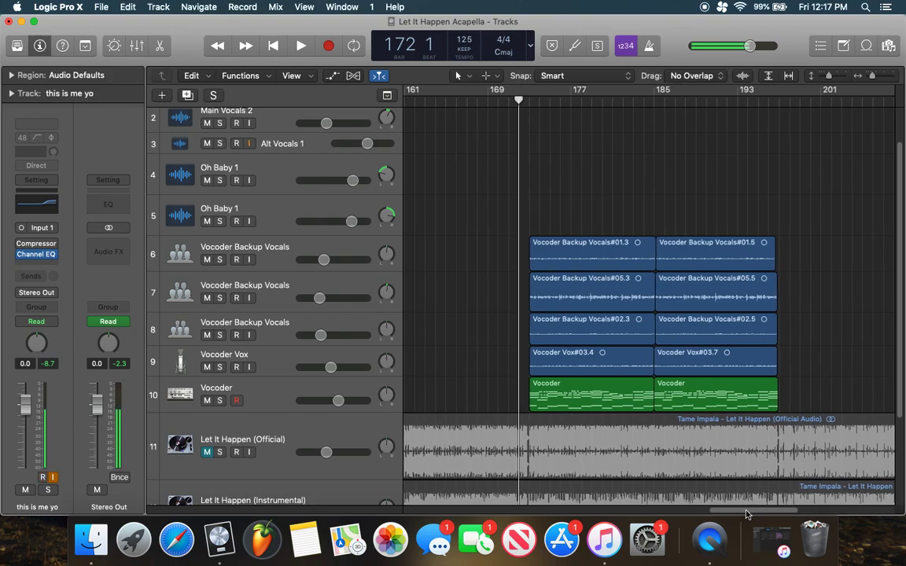
pyautogui.moveTo(742, 513); pyautogui.dragTo(783, 497)
pyautogui.hscroll(-10, 513, 260)
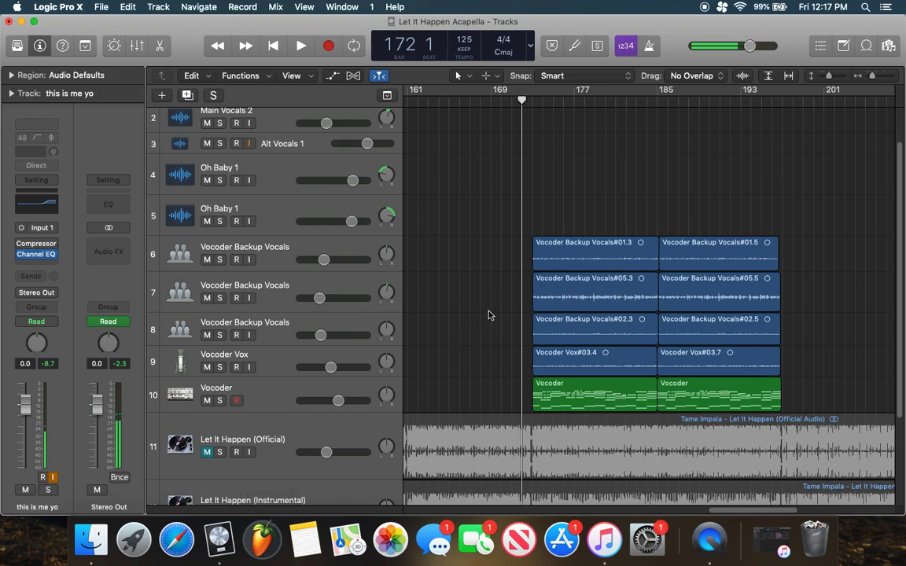
pyautogui.scroll(-3, 868, 486)
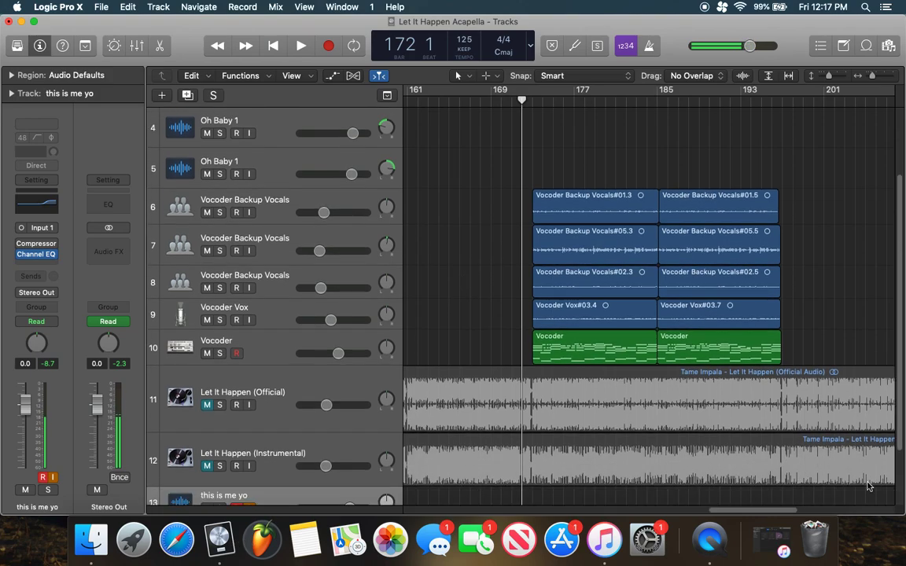
pyautogui.click(845, 511)
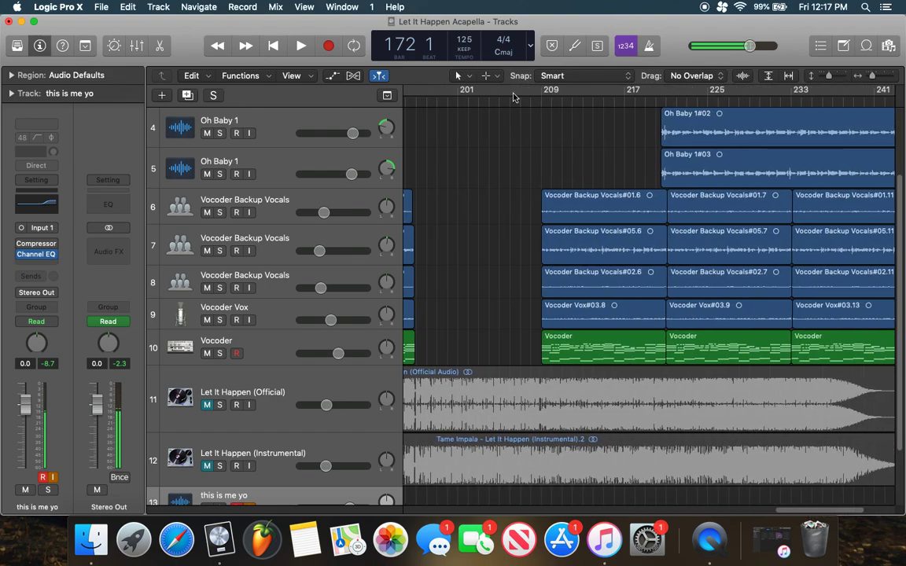
pyautogui.click(533, 102)
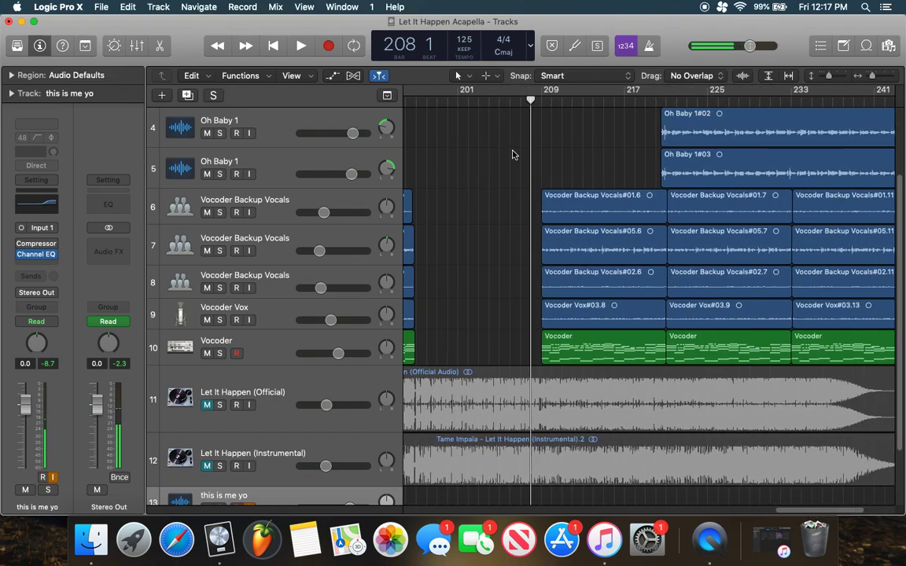
pyautogui.scroll(-1, 534, 251)
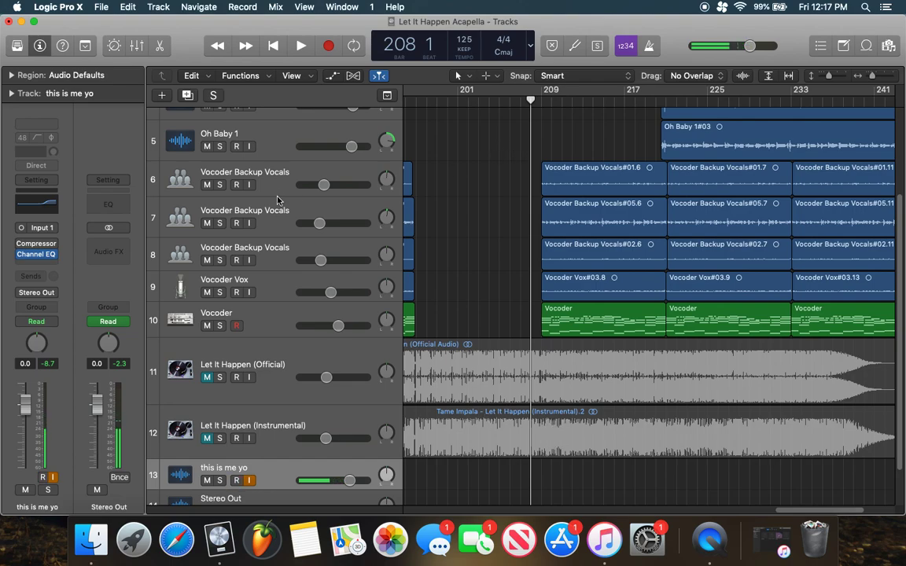
pyautogui.click(219, 146)
# Solo the second Oh Baby 1 track plus the Vocoder Backup Vocals and Vocoder Vox tracks.
pyautogui.scroll(1, 219, 142)
pyautogui.click(220, 111)
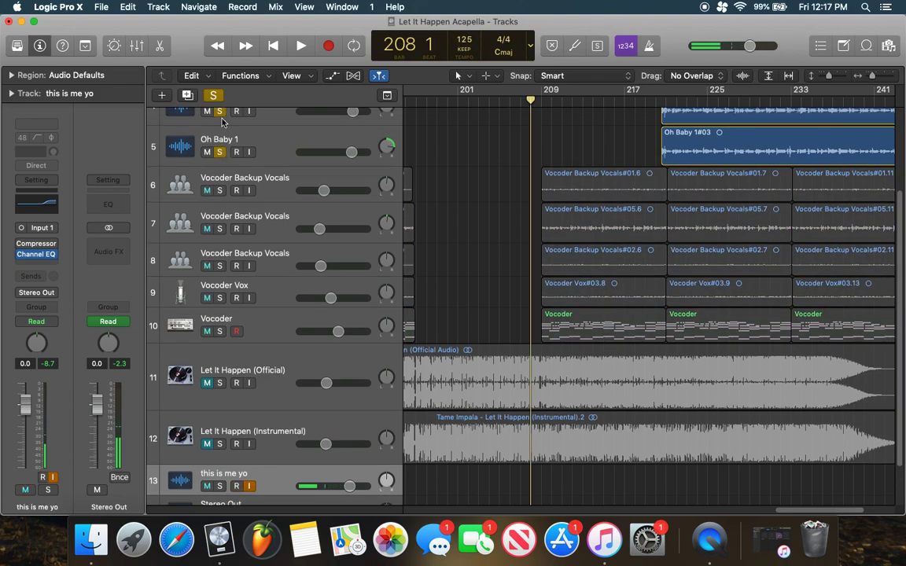
pyautogui.moveTo(219, 189); pyautogui.dragTo(220, 331)
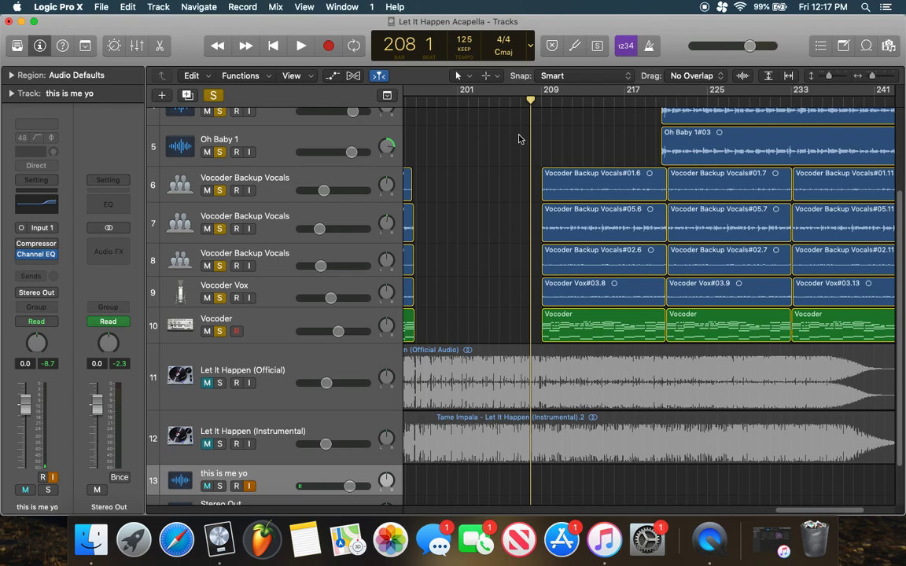
# Play the soloed tracks from bar 208 and stop around bar 226.
pyautogui.press('space')
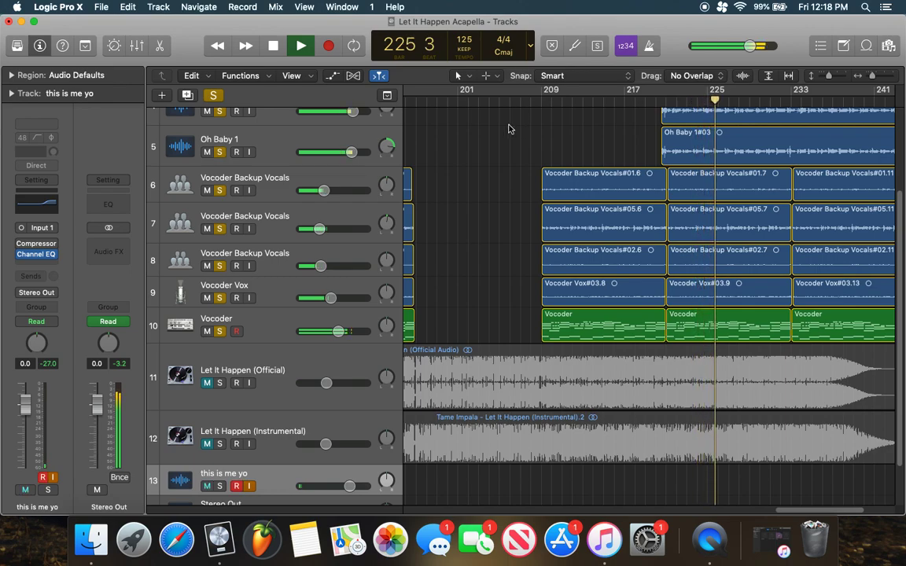
pyautogui.scroll(3, 508, 129)
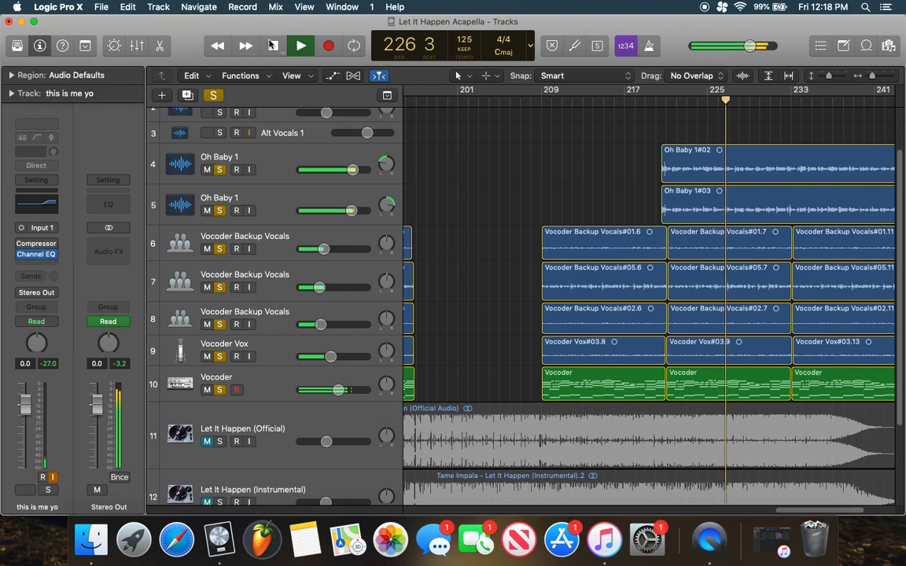
pyautogui.click(272, 45)
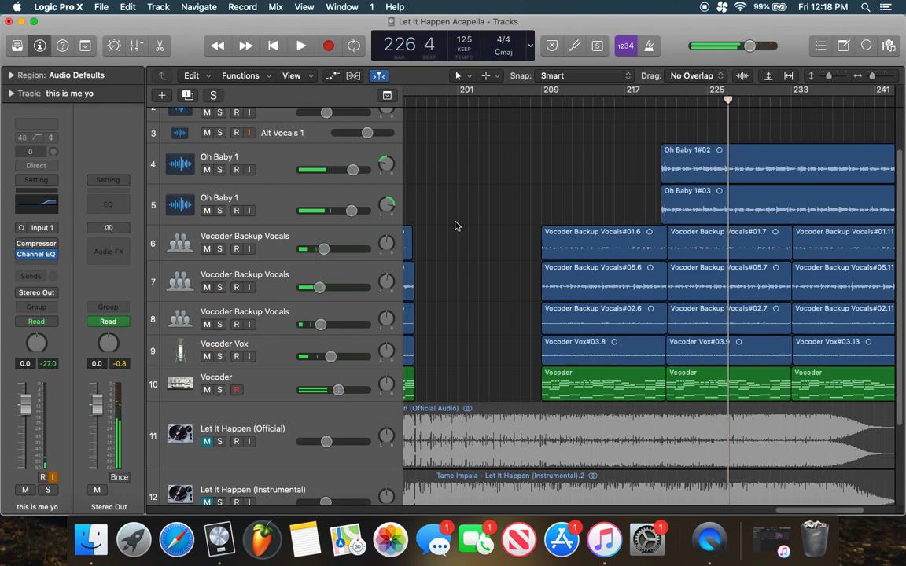
# Scroll around the Tracks area to review the arrangement near bar 226.
pyautogui.scroll(-5, 551, 331)
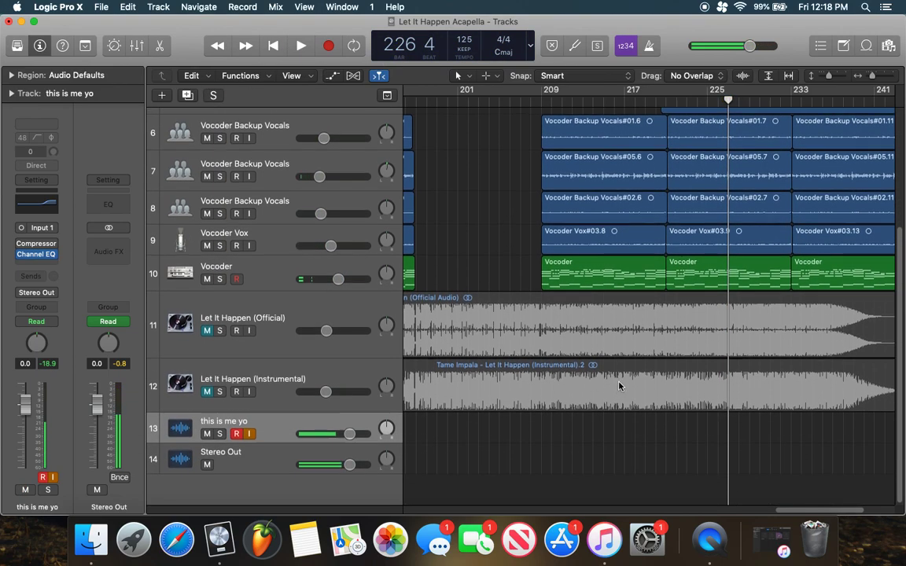
pyautogui.scroll(5, 619, 385)
pyautogui.hscroll(3, 737, 165)
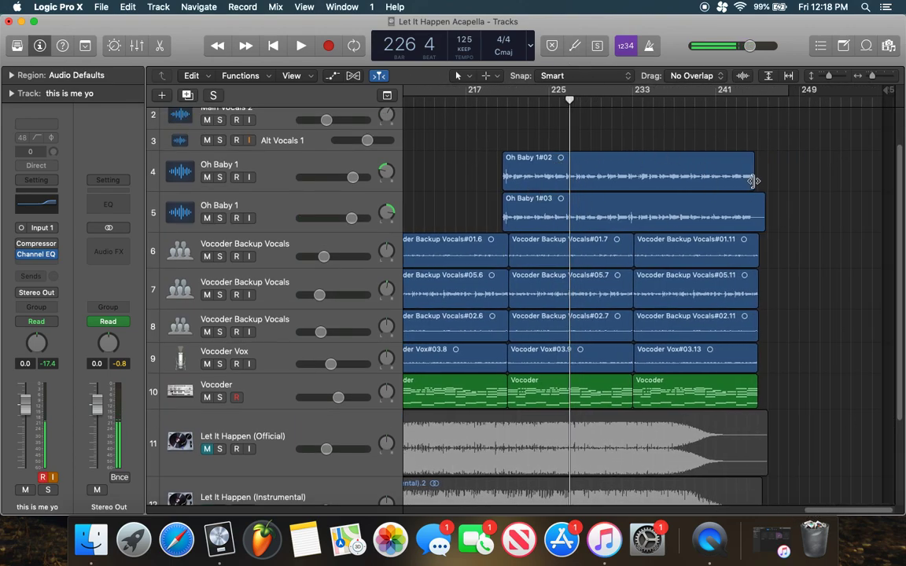
pyautogui.scroll(-3, 737, 362)
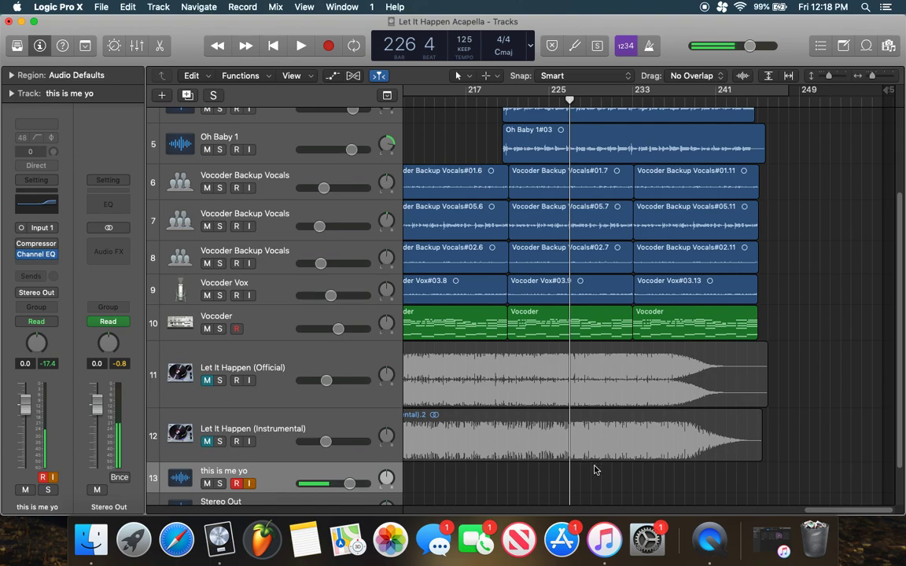
pyautogui.hscroll(-20, 488, 479)
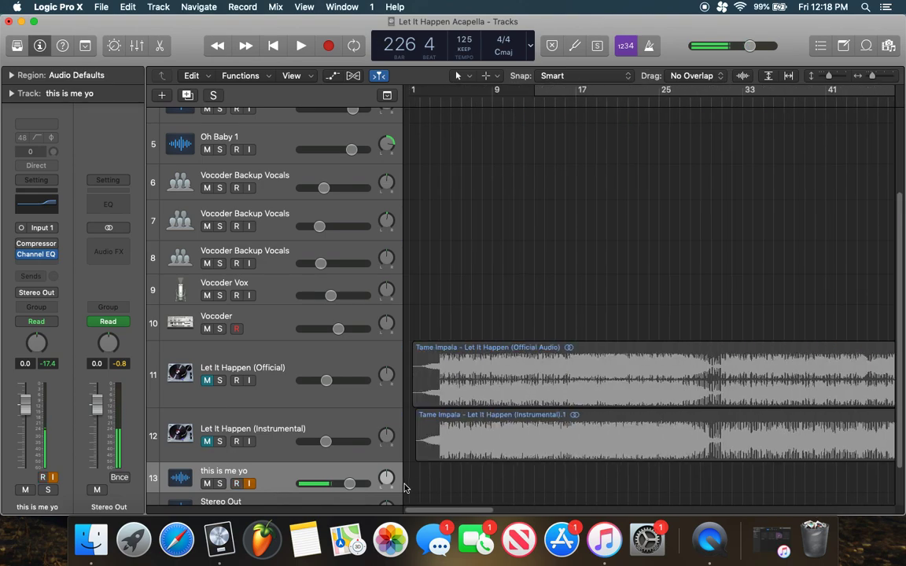
pyautogui.hscroll(20, 405, 488)
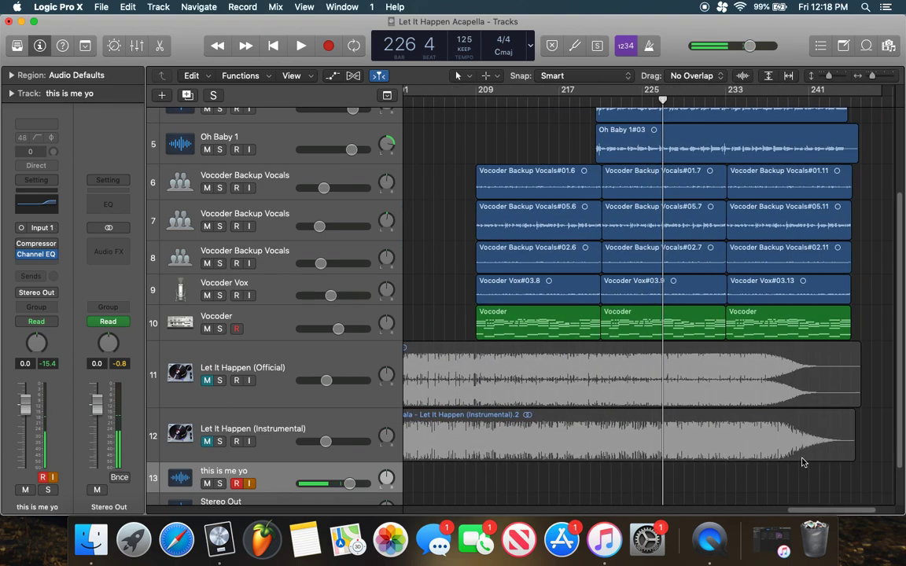
pyautogui.scroll(3, 802, 462)
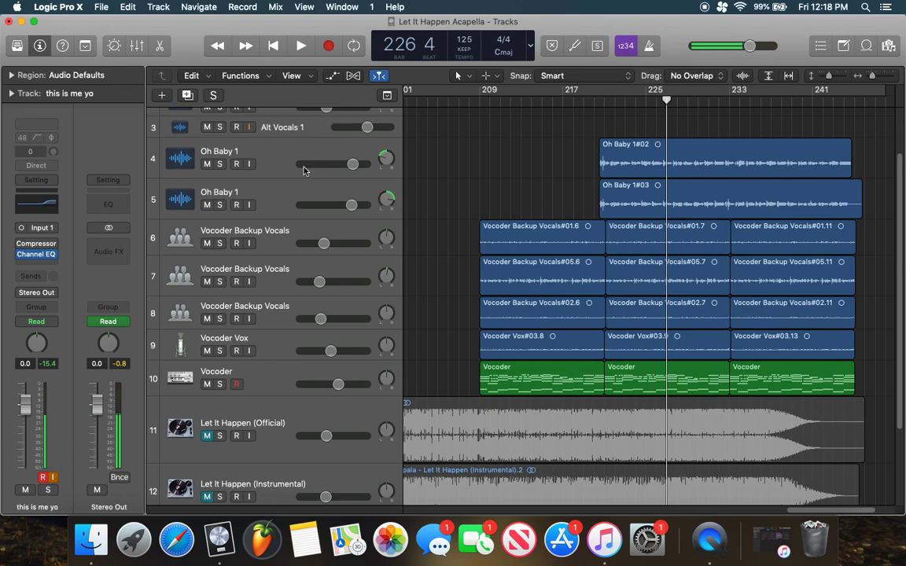
pyautogui.scroll(-1, 574, 394)
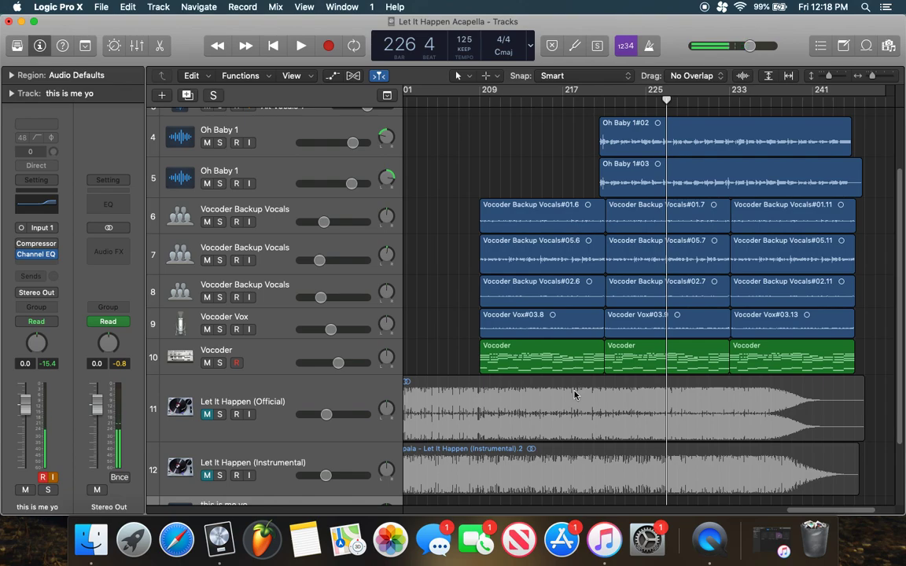
pyautogui.scroll(3, 578, 371)
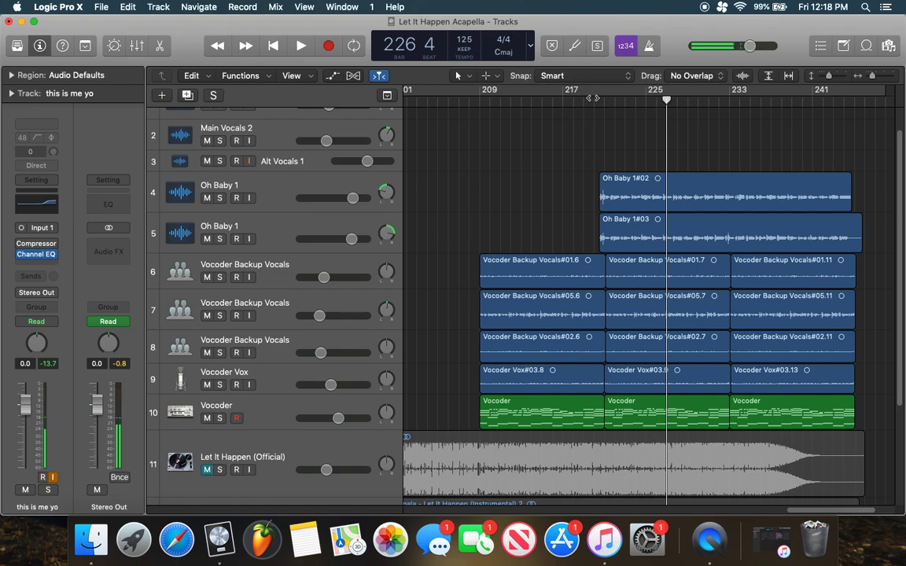
# Move the playhead to bar 220, solo both Oh Baby 1 tracks and start playback.
pyautogui.click(594, 98)
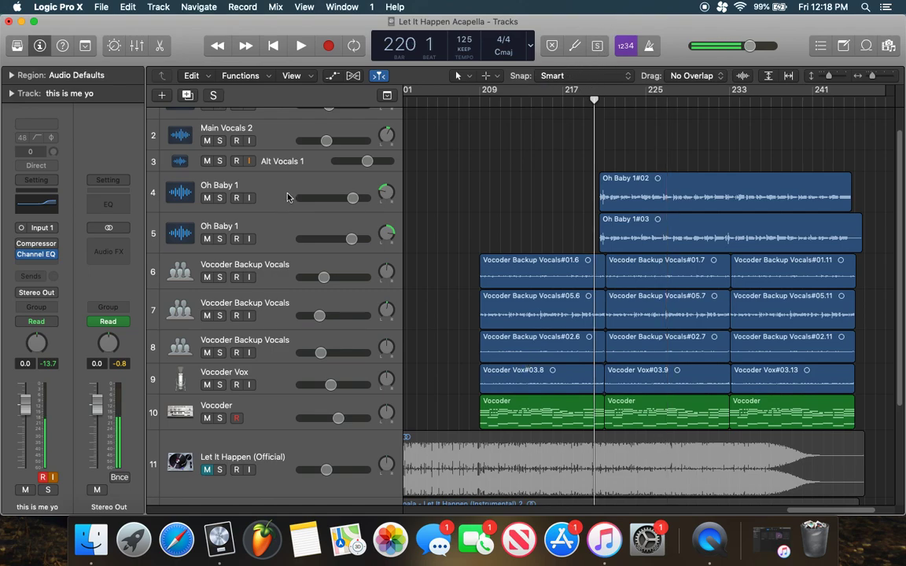
pyautogui.click(220, 198)
pyautogui.click(219, 238)
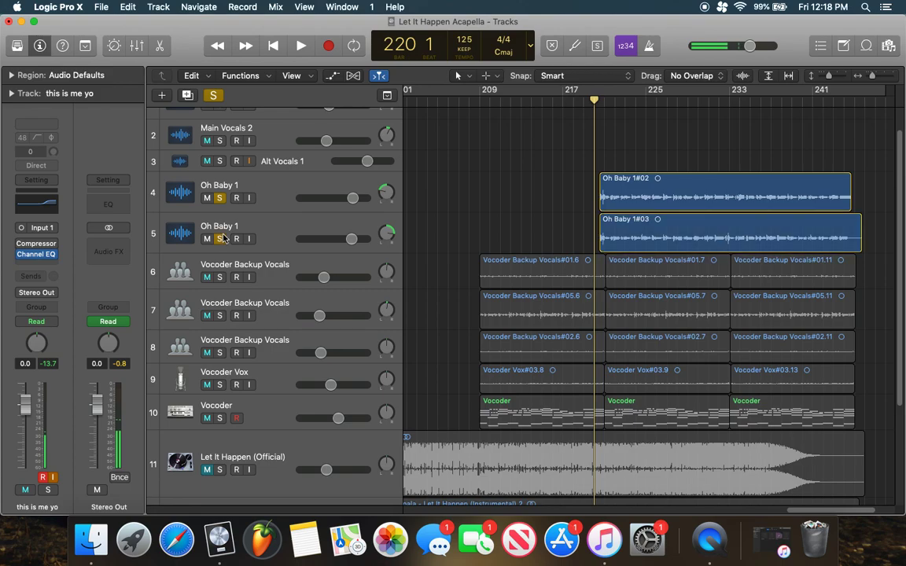
pyautogui.click(180, 192)
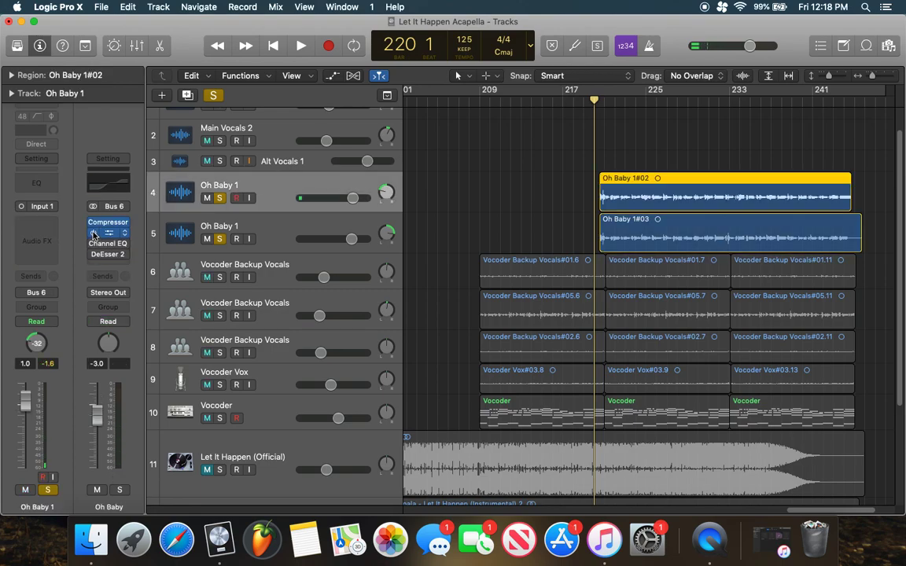
pyautogui.press('space')
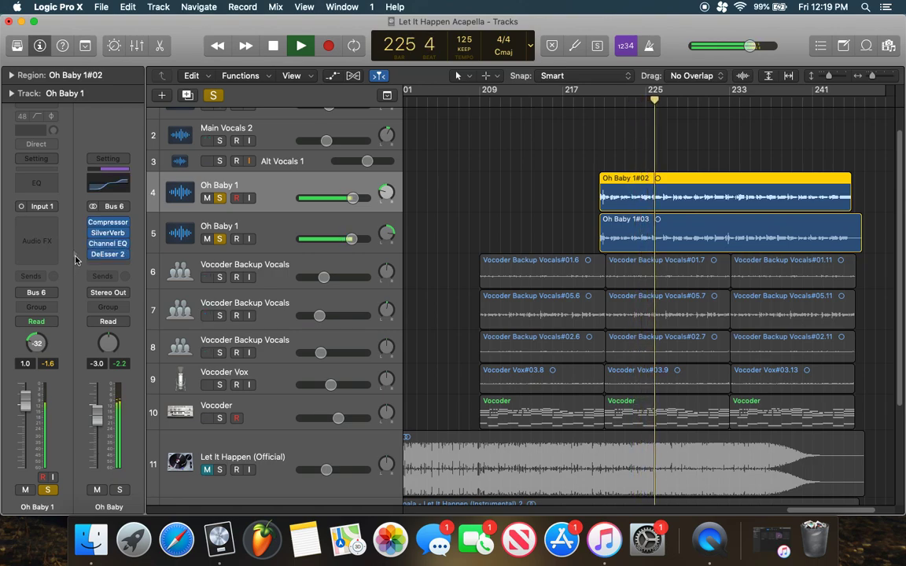
# Clear all solos, stop playback at bar 228 and deselect the region.
pyautogui.click(213, 95)
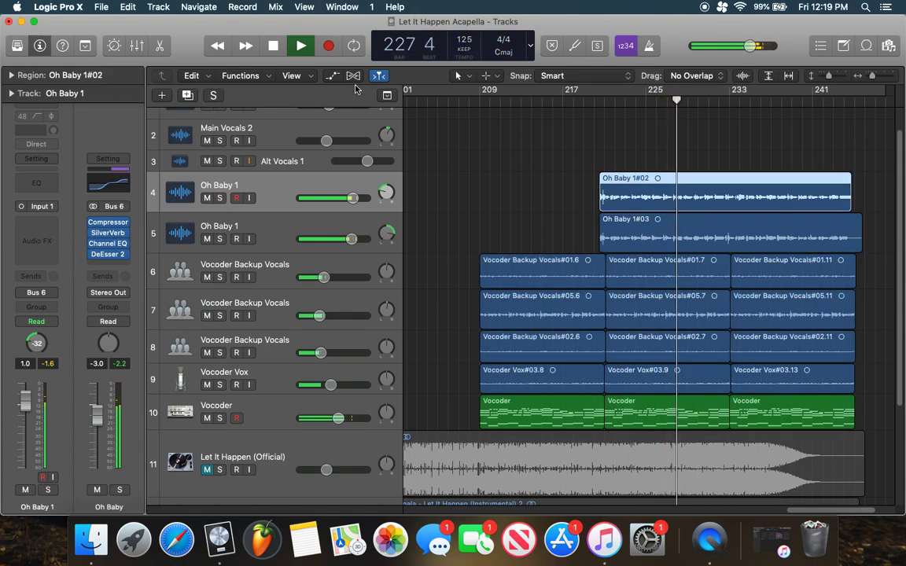
pyautogui.press('space')
pyautogui.click(475, 187)
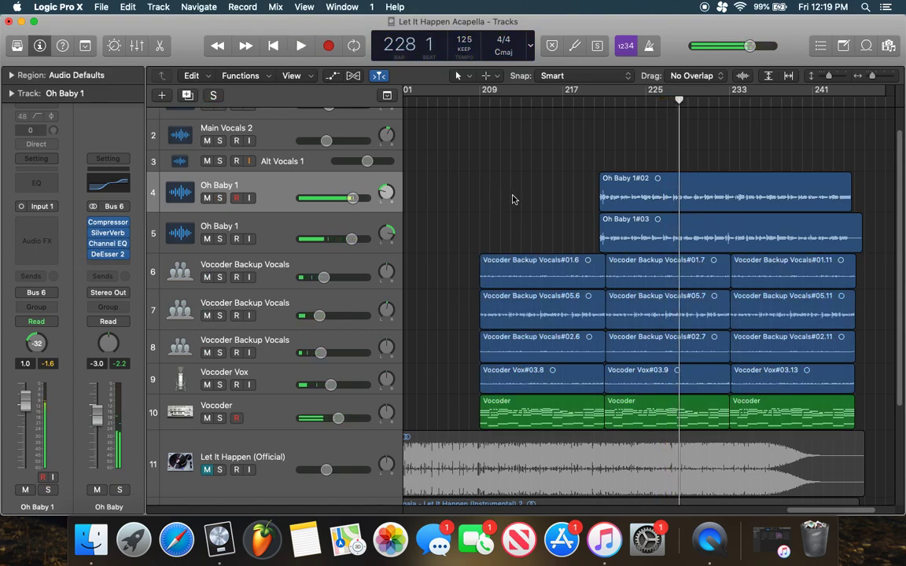
# Select the 'this is me yo' track and move the playhead back to bar 172.
pyautogui.scroll(-3, 511, 201)
pyautogui.scroll(-3, 308, 401)
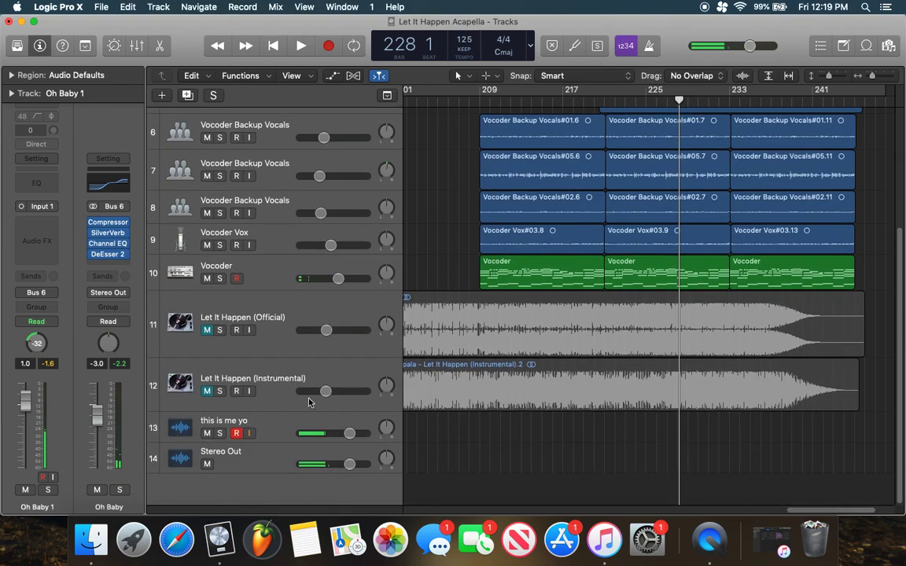
pyautogui.click(295, 417)
pyautogui.scroll(2, 409, 395)
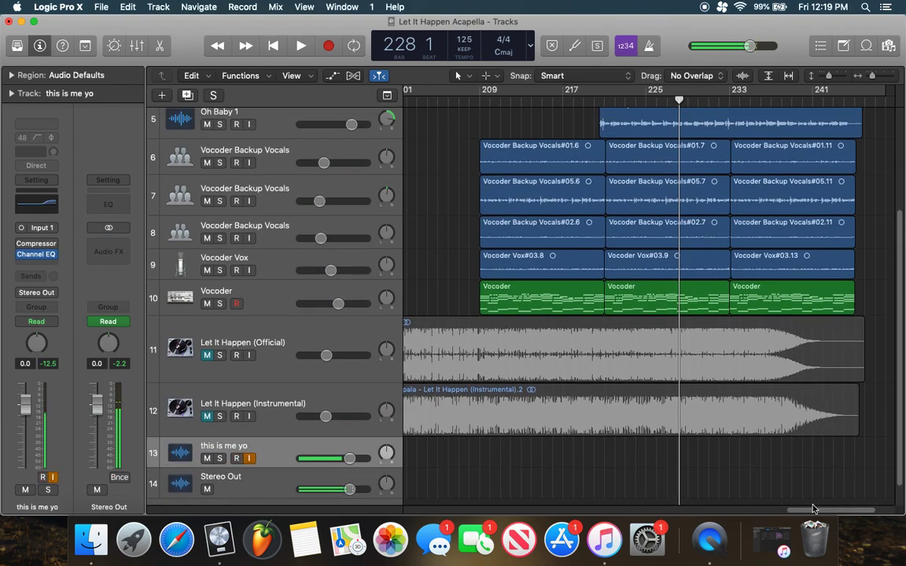
pyautogui.hscroll(-1, 806, 513)
pyautogui.moveTo(806, 512); pyautogui.dragTo(738, 503)
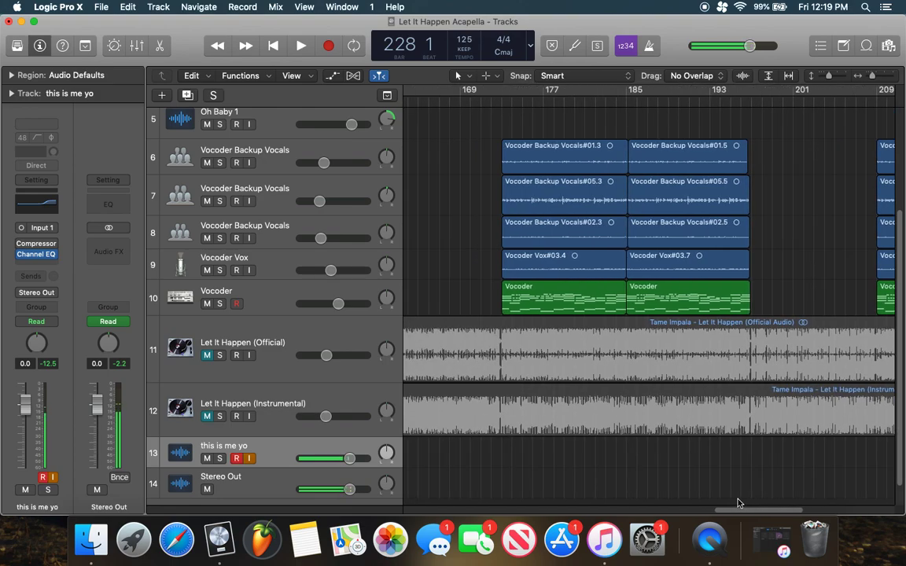
pyautogui.click(492, 103)
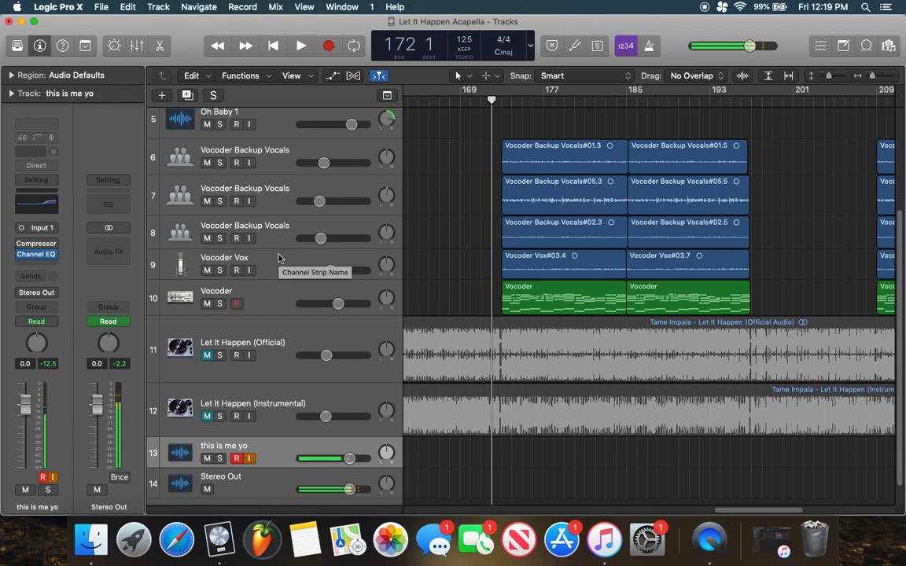
pyautogui.hotkey('alt', 'ctrl', 'r')
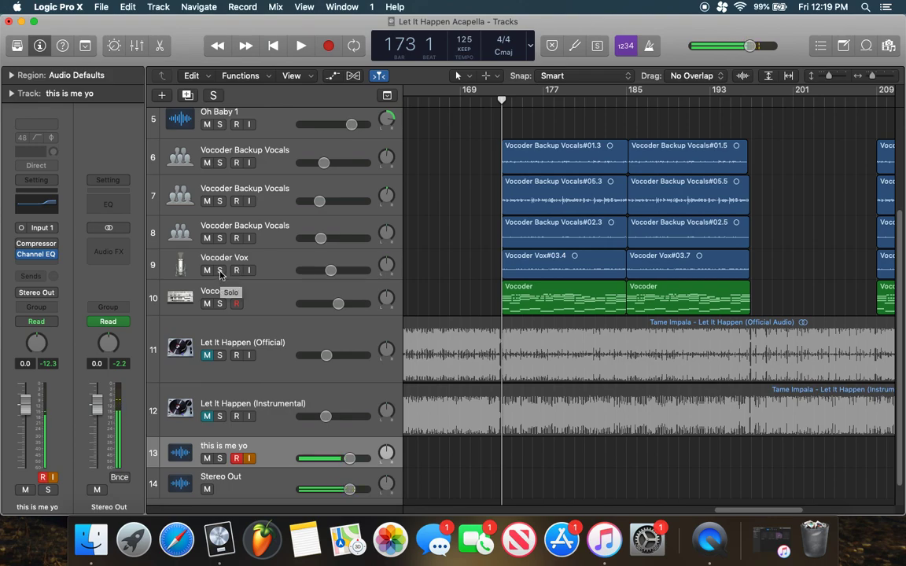
# Solo Vocoder Vox, play from bar 173, then clear all solos and stop at bar 178.
pyautogui.click(220, 271)
pyautogui.press('space')
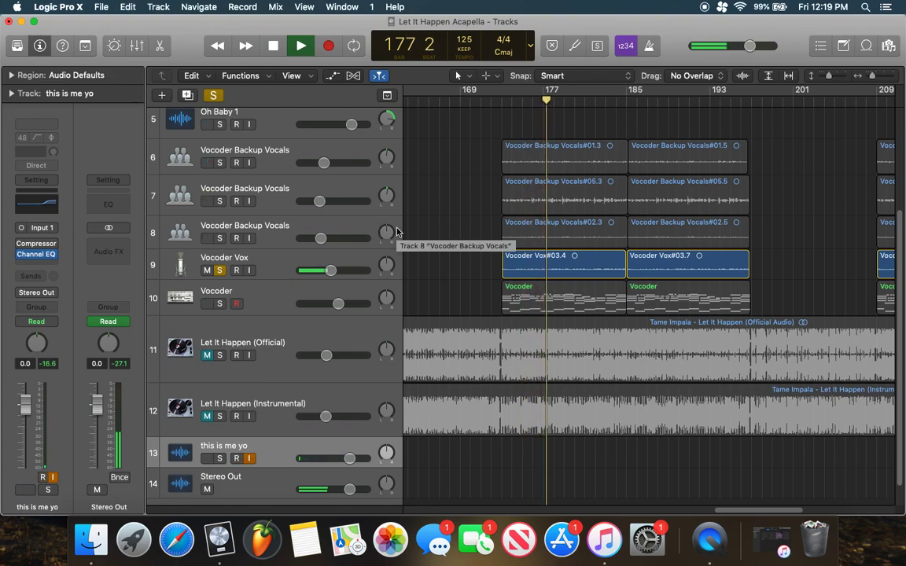
pyautogui.click(213, 95)
pyautogui.press('space')
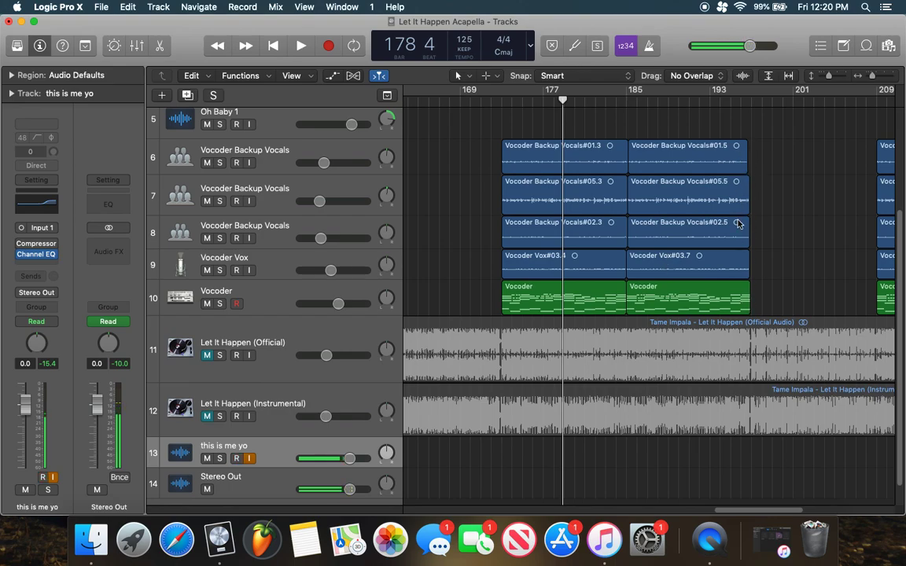
pyautogui.hscroll(3, 672, 355)
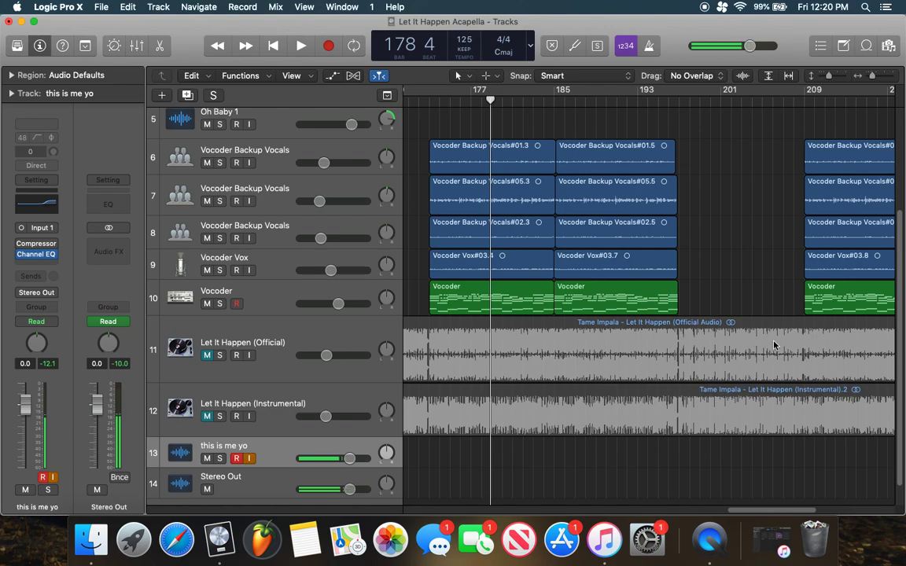
pyautogui.moveTo(765, 512); pyautogui.dragTo(818, 506)
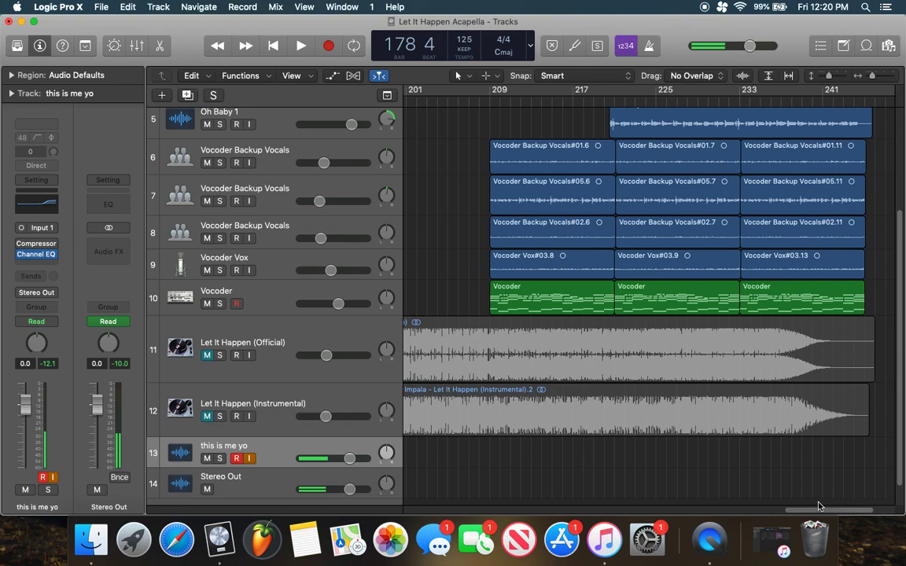
pyautogui.hscroll(-10, 707, 346)
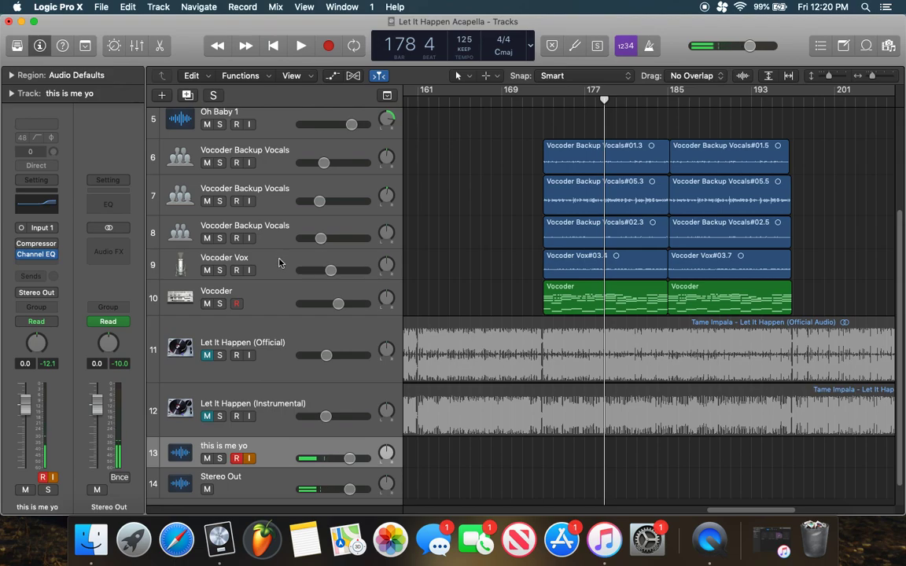
# Select Vocoder Vox, dismiss its context menu, then select the Vocoder instrument track.
pyautogui.click(224, 262)
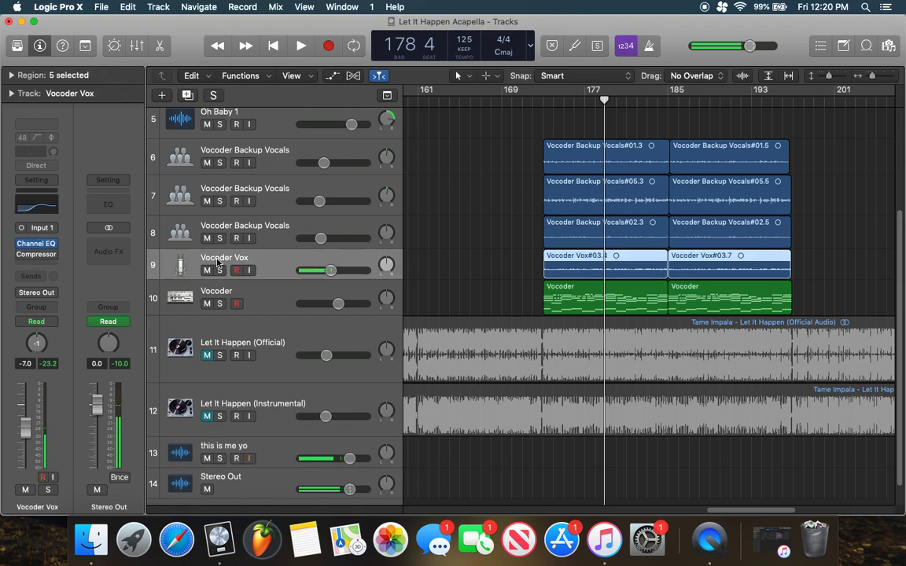
pyautogui.rightClick(282, 265)
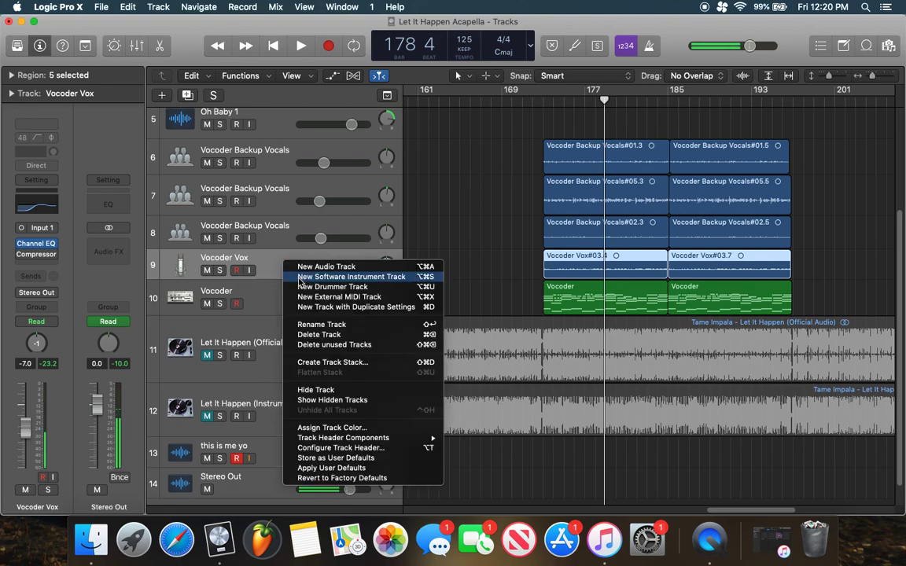
pyautogui.click(272, 300)
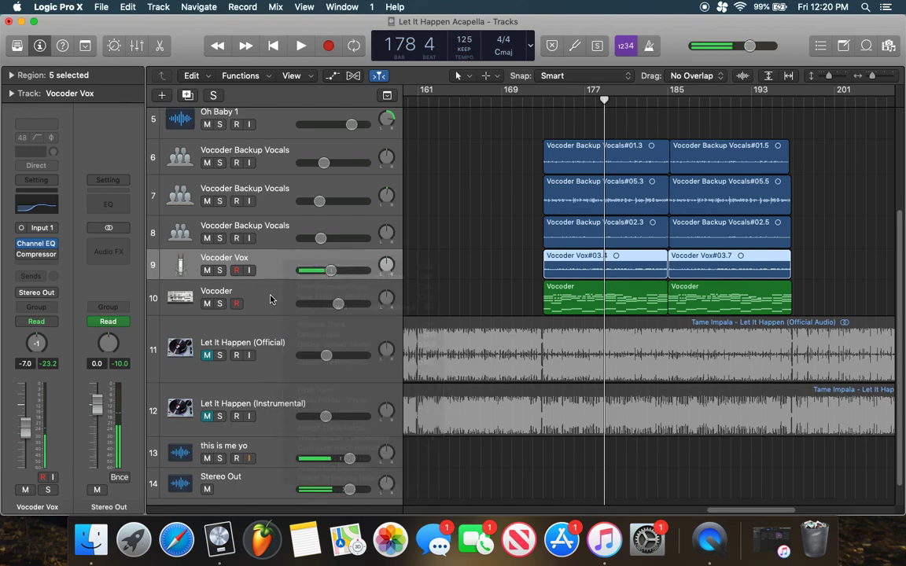
pyautogui.click(265, 299)
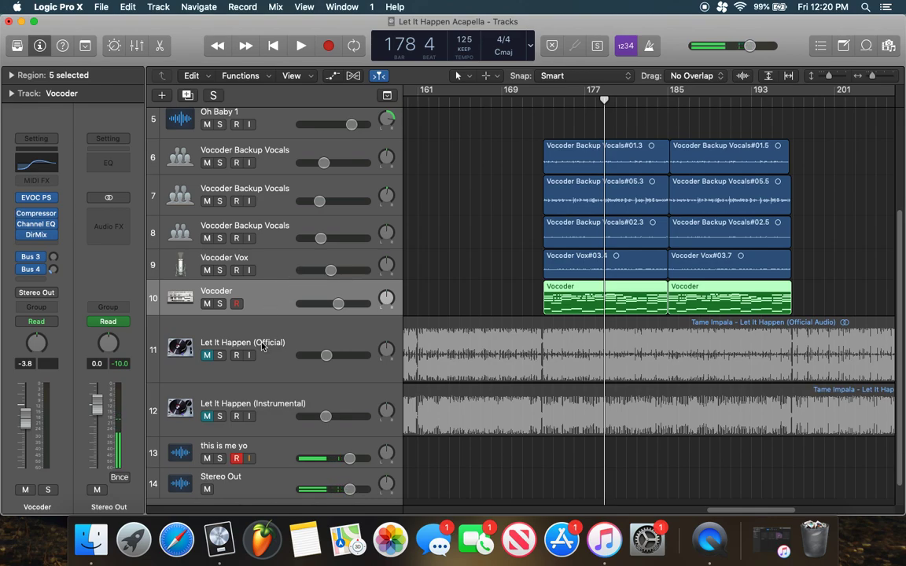
# Open the EVOC PS plug-in window and confirm its side chain is Vocoder Vox.
pyautogui.click(53, 201)
pyautogui.moveTo(71, 333)
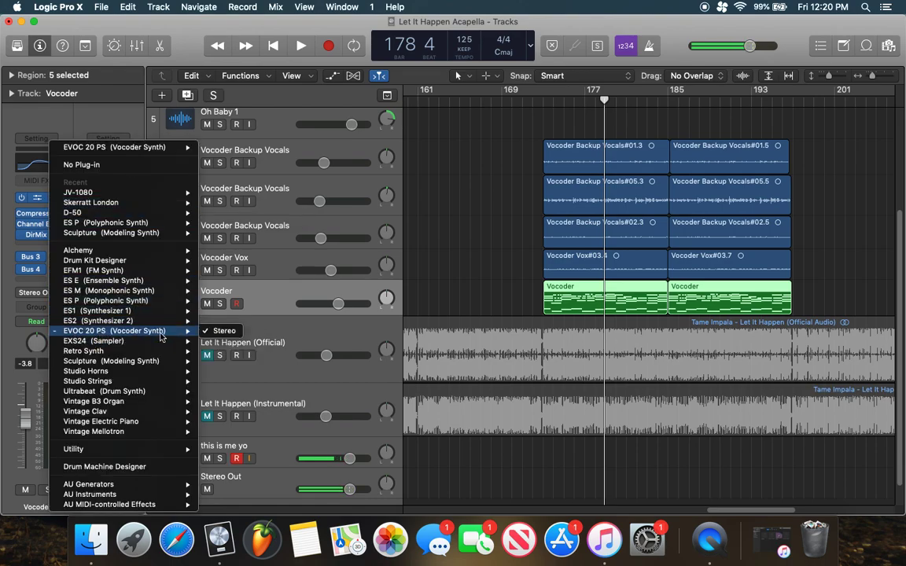
pyautogui.click(42, 201)
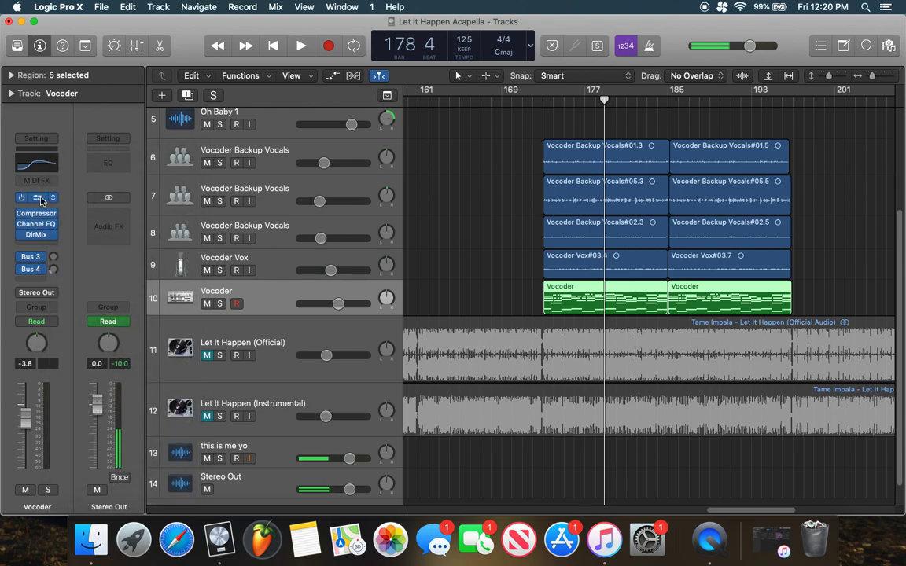
pyautogui.moveTo(486, 127); pyautogui.dragTo(425, 130)
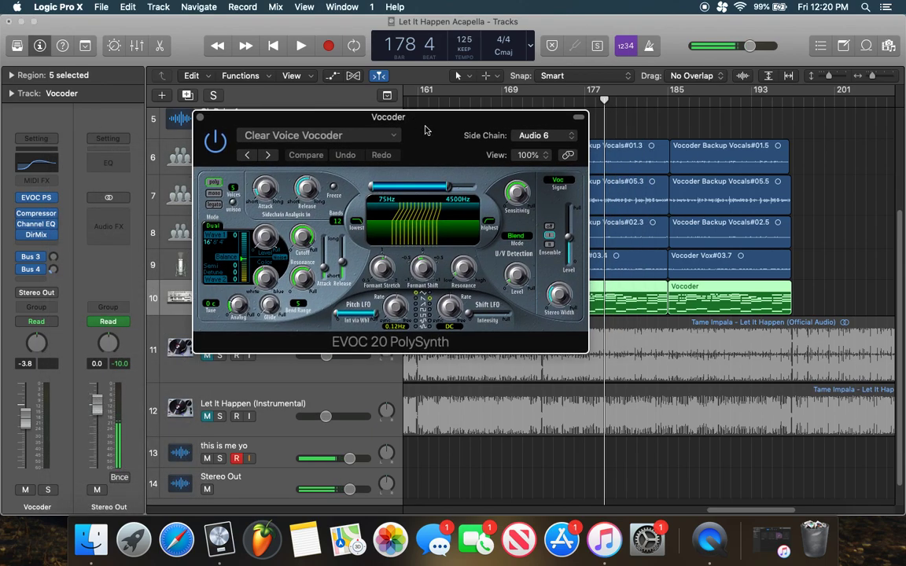
pyautogui.click(533, 136)
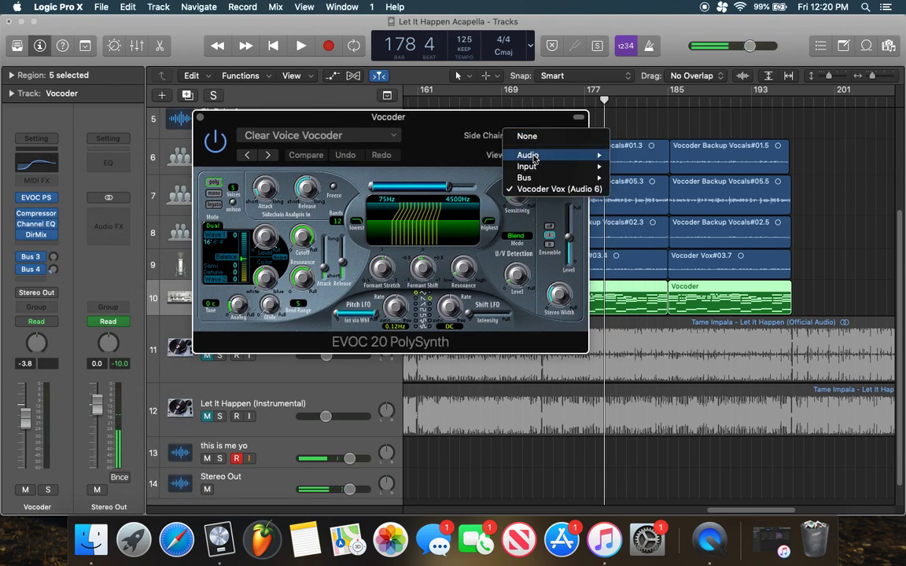
pyautogui.moveTo(586, 155)
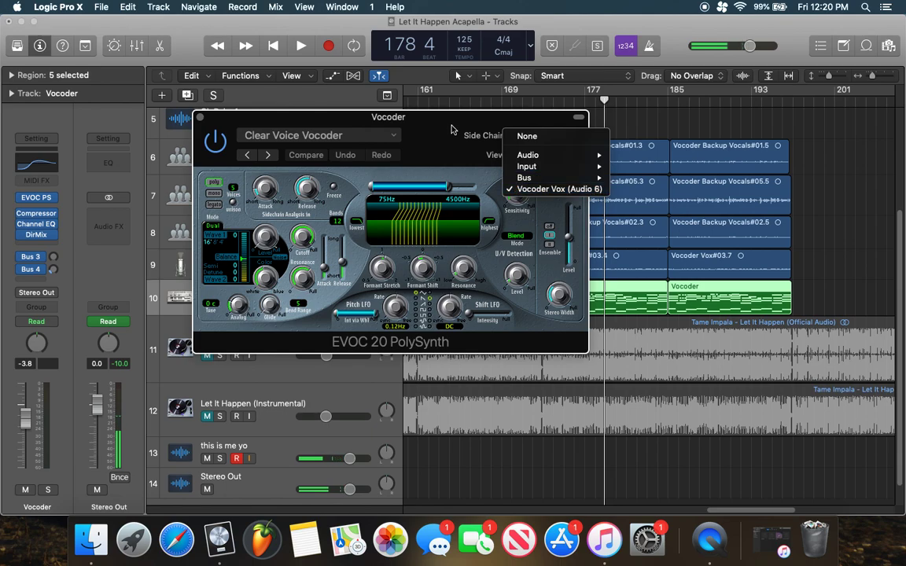
pyautogui.click(405, 118)
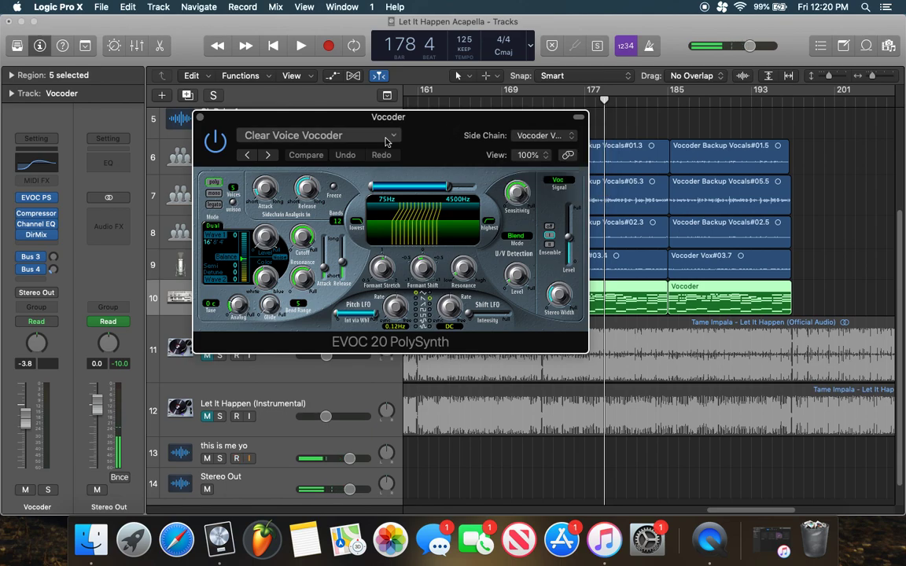
# Check the preset list, keep Clear Voice Vocoder, and close the plug-in window.
pyautogui.click(328, 140)
pyautogui.moveTo(312, 389)
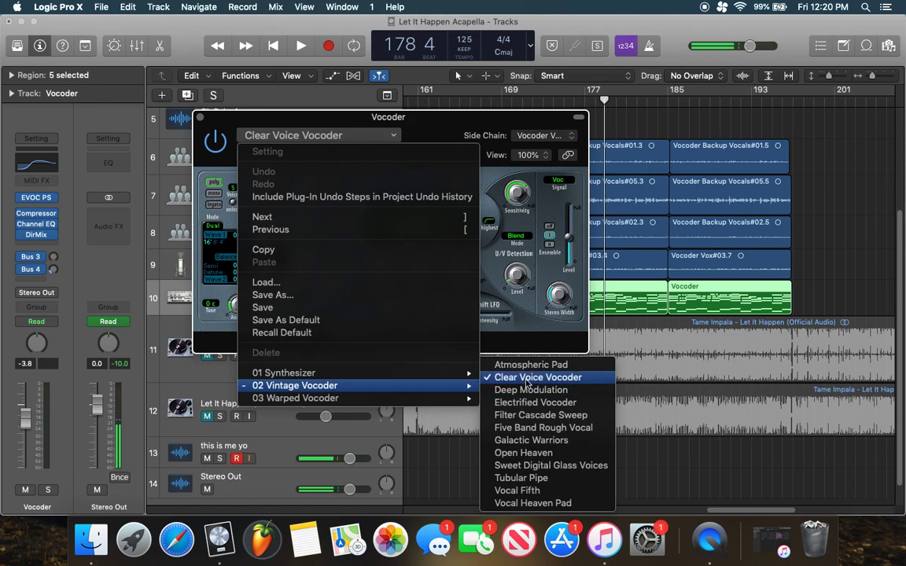
pyautogui.click(383, 128)
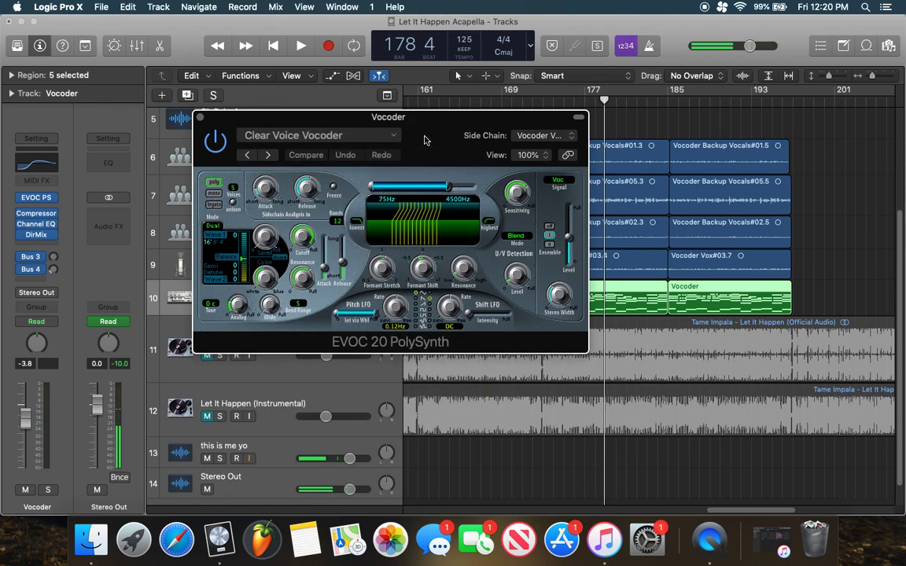
pyautogui.moveTo(414, 119); pyautogui.dragTo(418, 124)
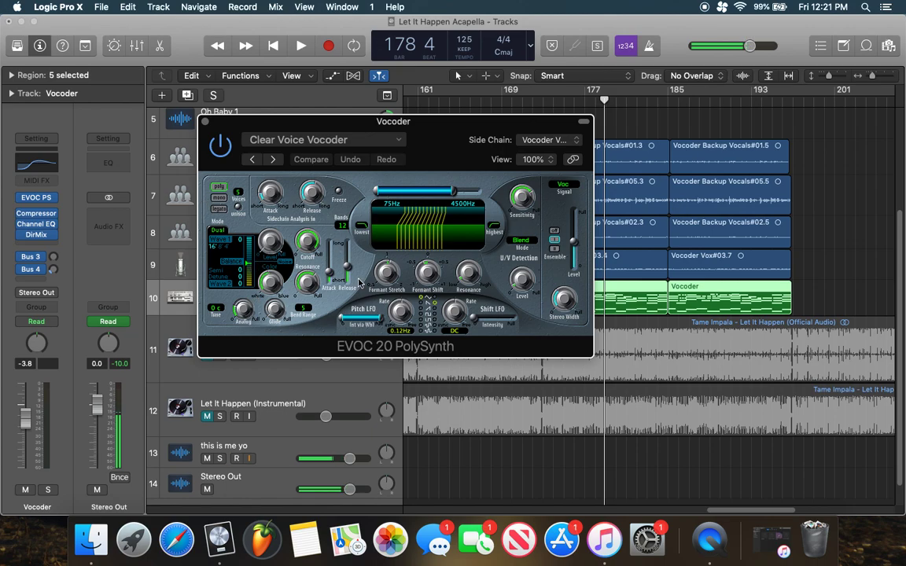
pyautogui.click(205, 123)
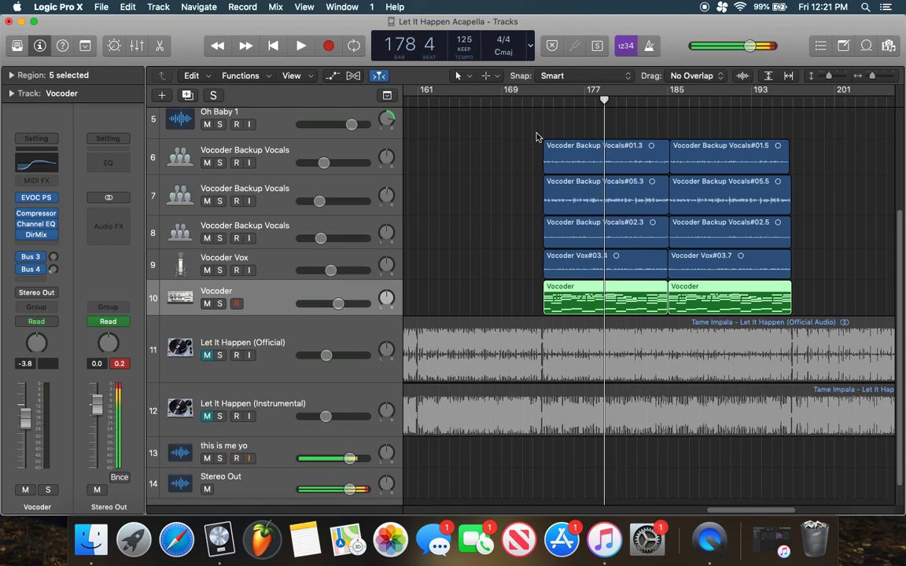
# Open the Vocoder region in the Piano Roll and scroll through its MIDI notes.
pyautogui.doubleClick(577, 307)
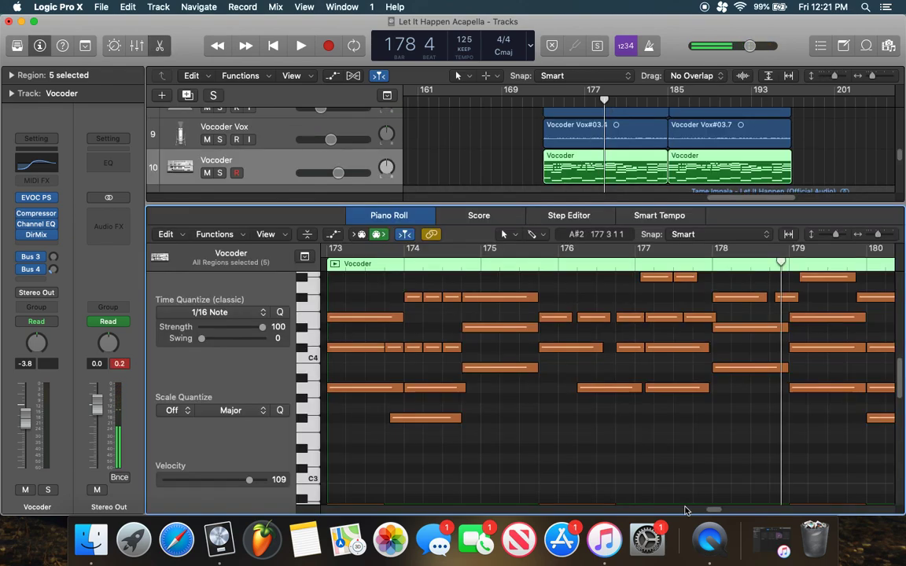
pyautogui.moveTo(711, 510); pyautogui.dragTo(702, 514)
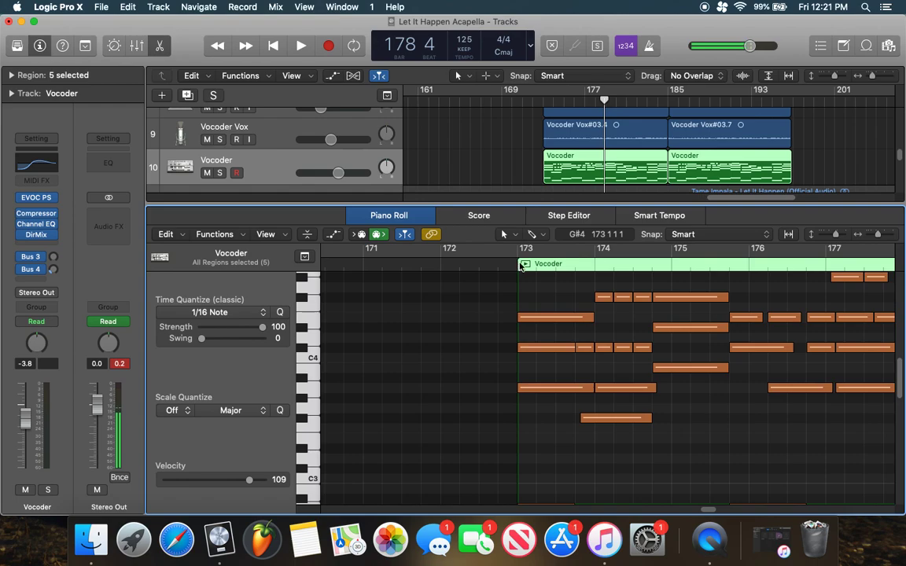
pyautogui.moveTo(881, 237); pyautogui.dragTo(875, 237)
pyautogui.scroll(-5, 688, 358)
pyautogui.hscroll(5, 718, 501)
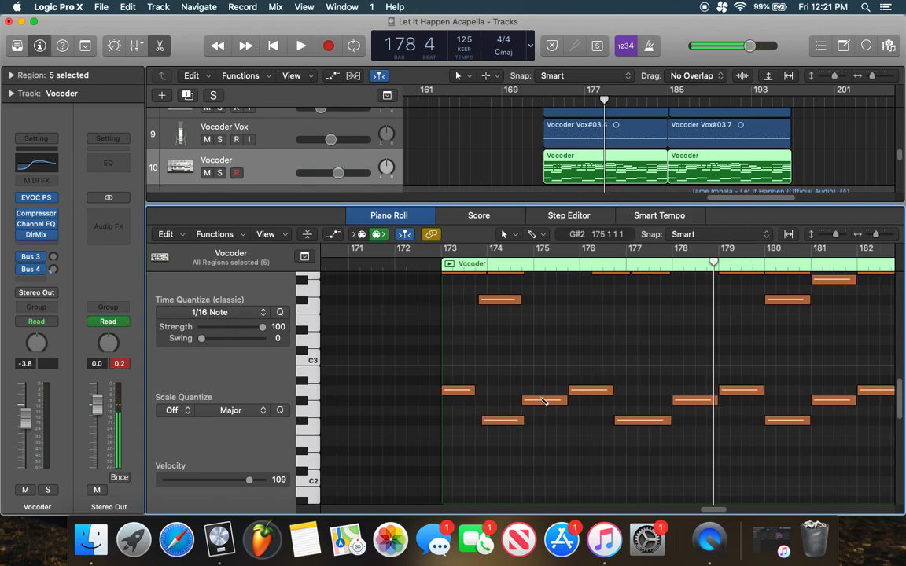
pyautogui.scroll(3, 702, 395)
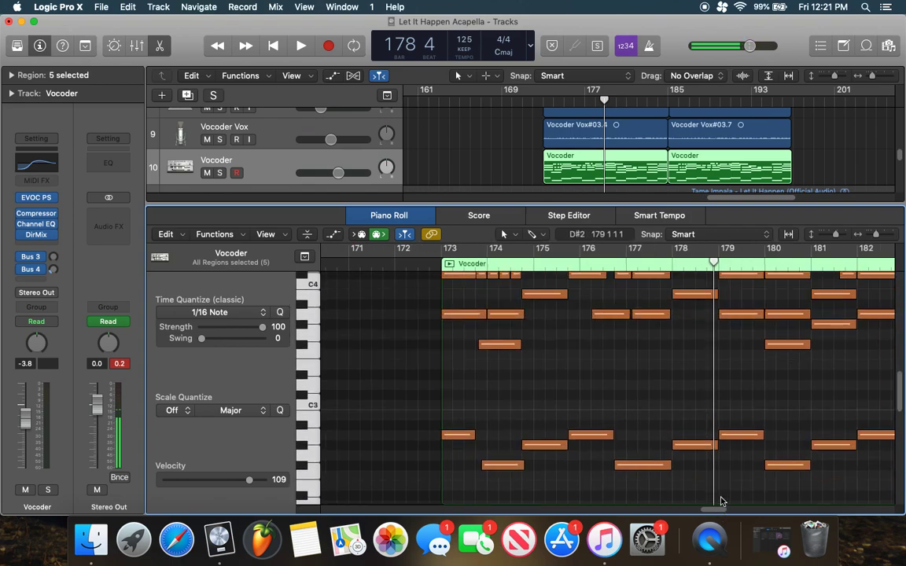
pyautogui.moveTo(718, 509); pyautogui.dragTo(731, 512)
pyautogui.hscroll(-8, 590, 409)
pyautogui.hscroll(10, 629, 440)
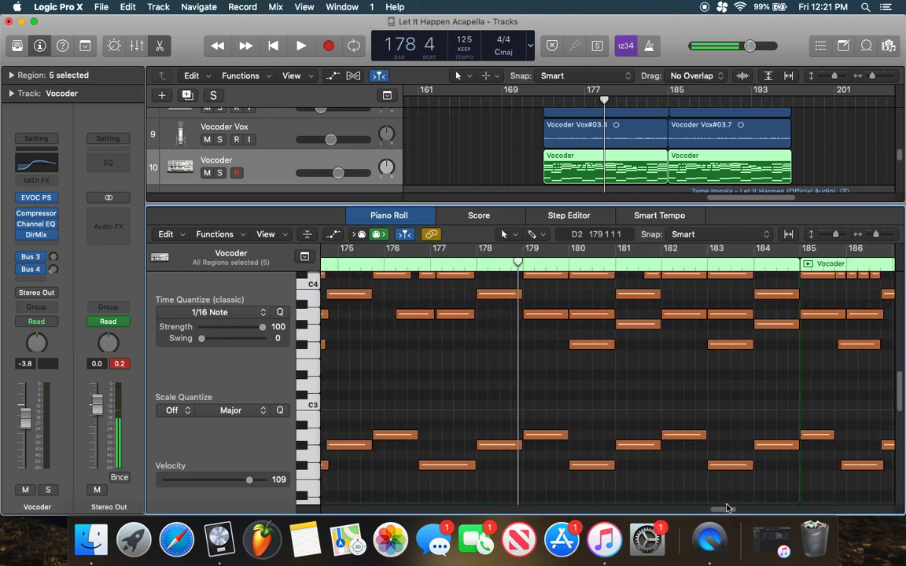
pyautogui.hscroll(-10, 645, 450)
# Finish reviewing the upper Vocoder notes, then close the note editor with E.
pyautogui.scroll(2, 522, 358)
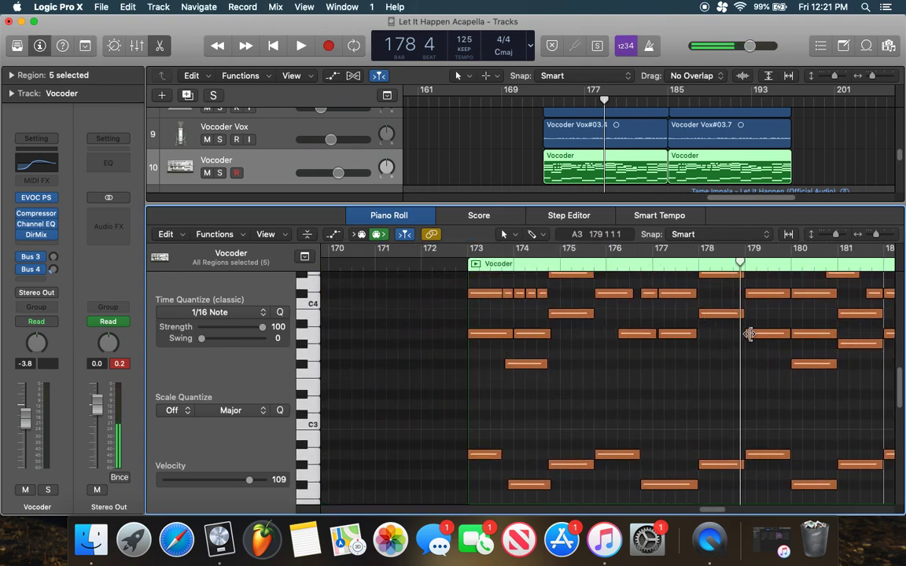
pyautogui.hscroll(5, 716, 495)
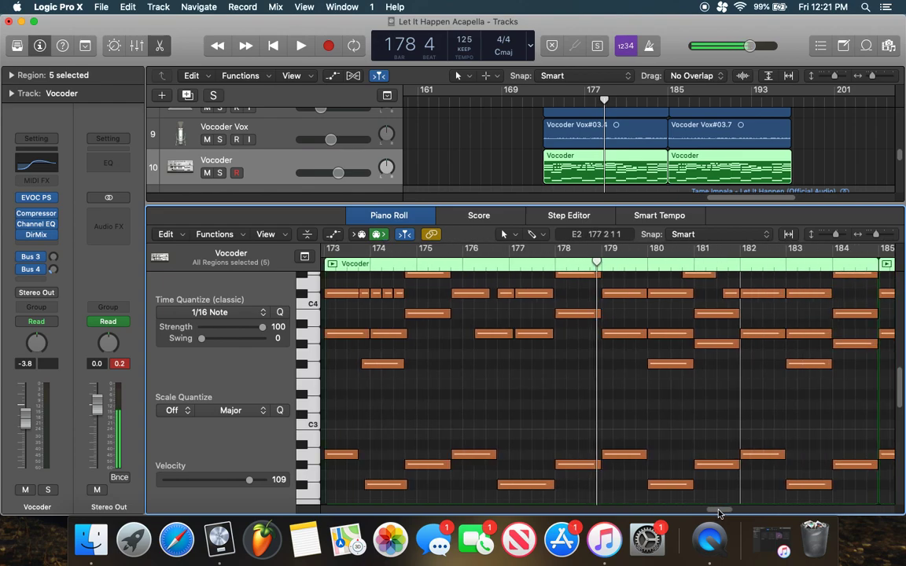
pyautogui.scroll(2, 647, 425)
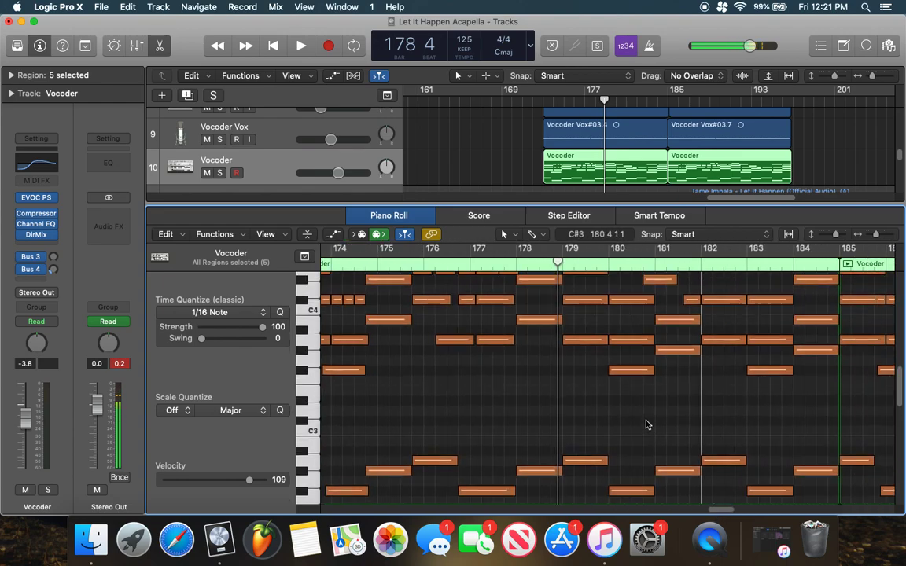
pyautogui.scroll(3, 598, 397)
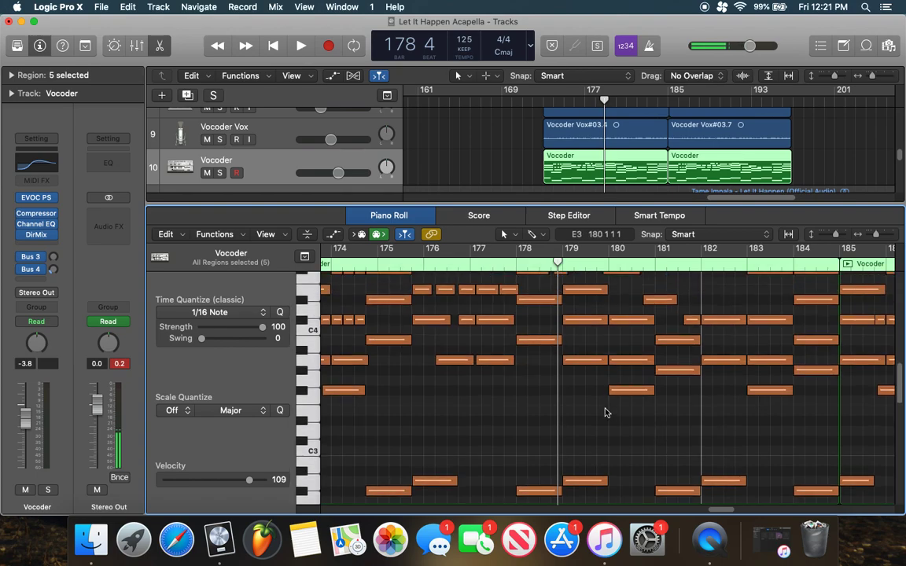
pyautogui.scroll(3, 498, 294)
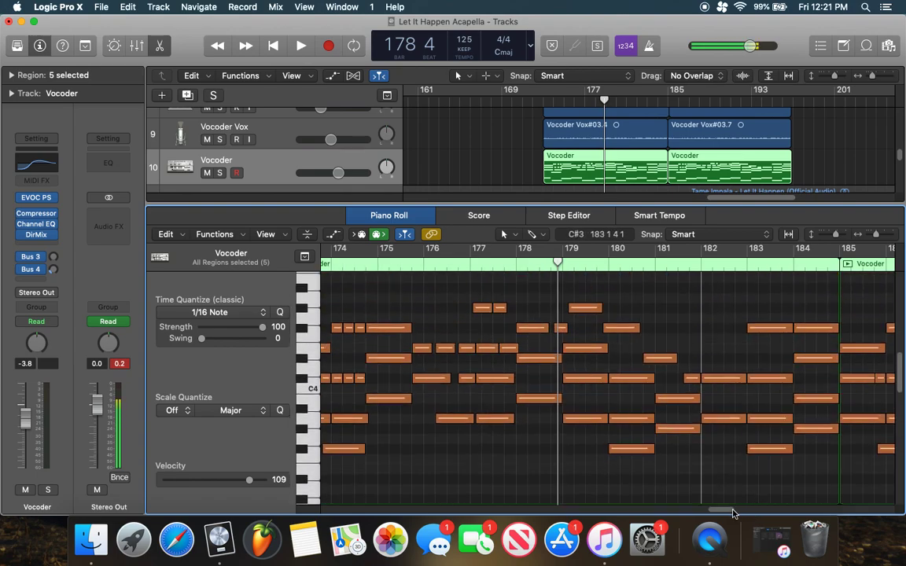
pyautogui.moveTo(733, 513); pyautogui.dragTo(721, 515)
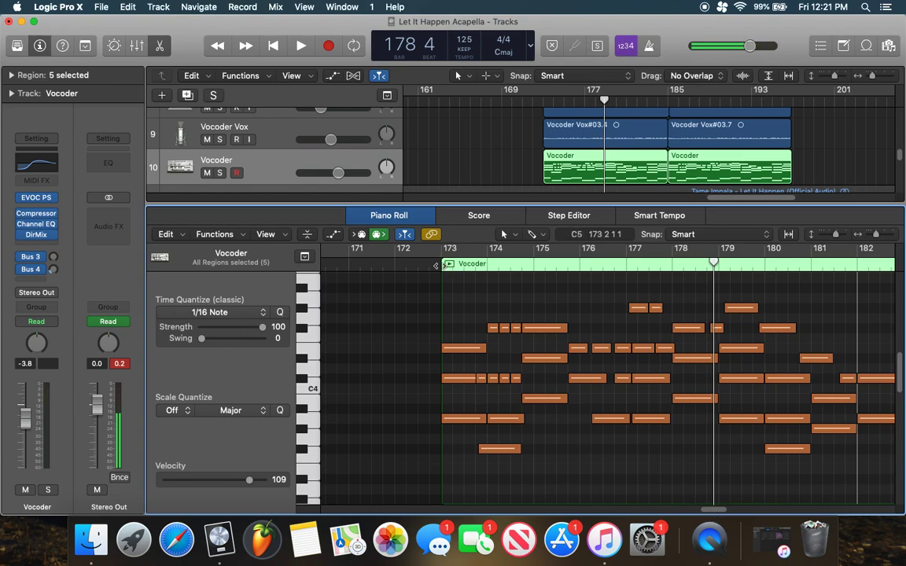
pyautogui.scroll(-2, 471, 303)
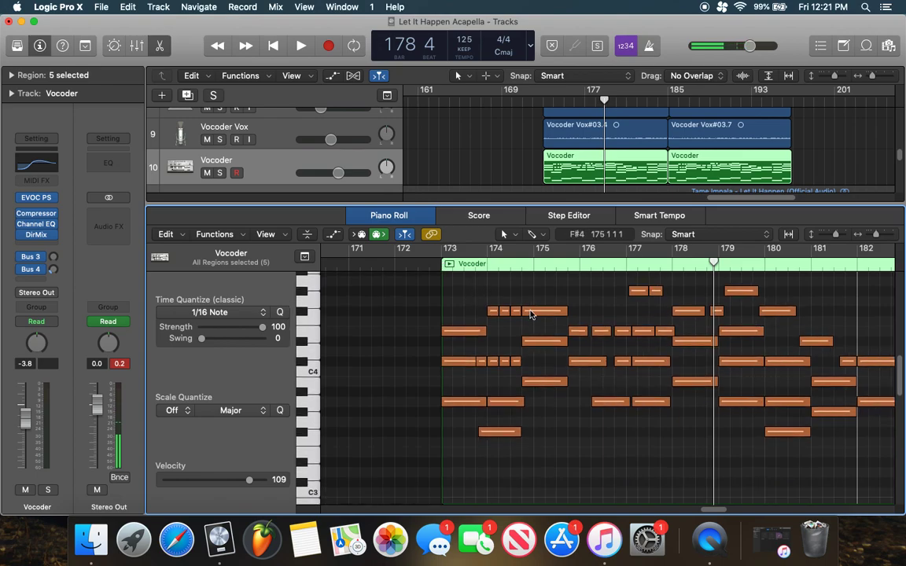
pyautogui.hscroll(5, 681, 385)
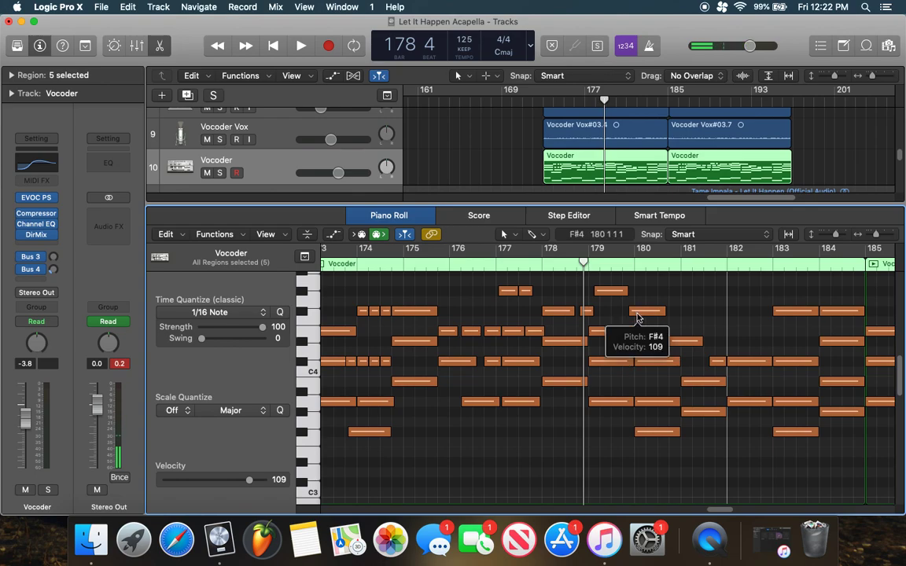
pyautogui.press('e')
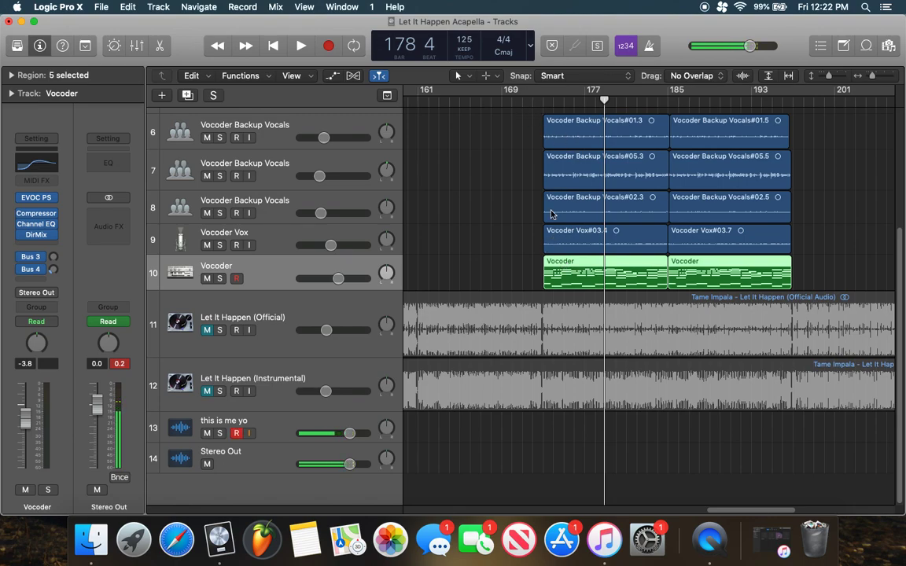
# Move the playhead to bar 172, solo the Vocoder track and start playback.
pyautogui.doubleClick(636, 273)
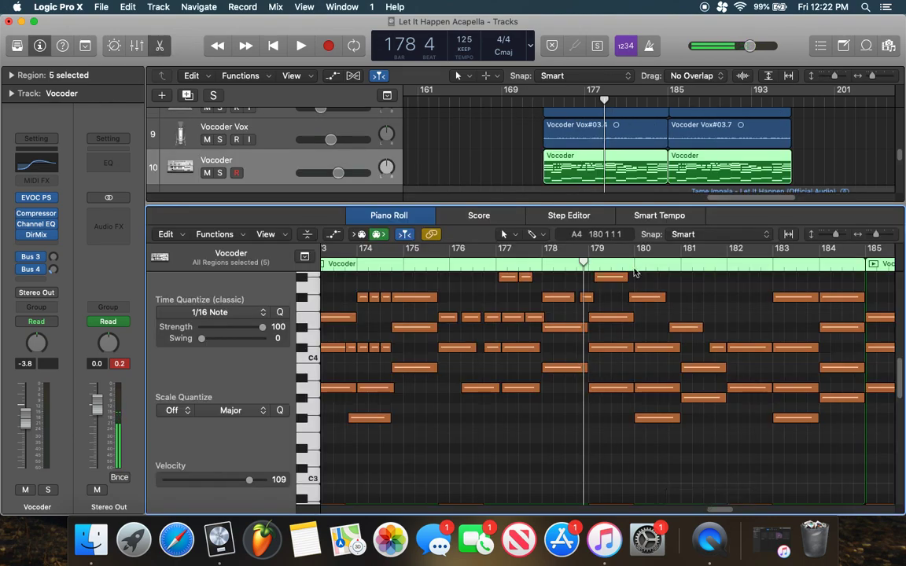
pyautogui.press('e')
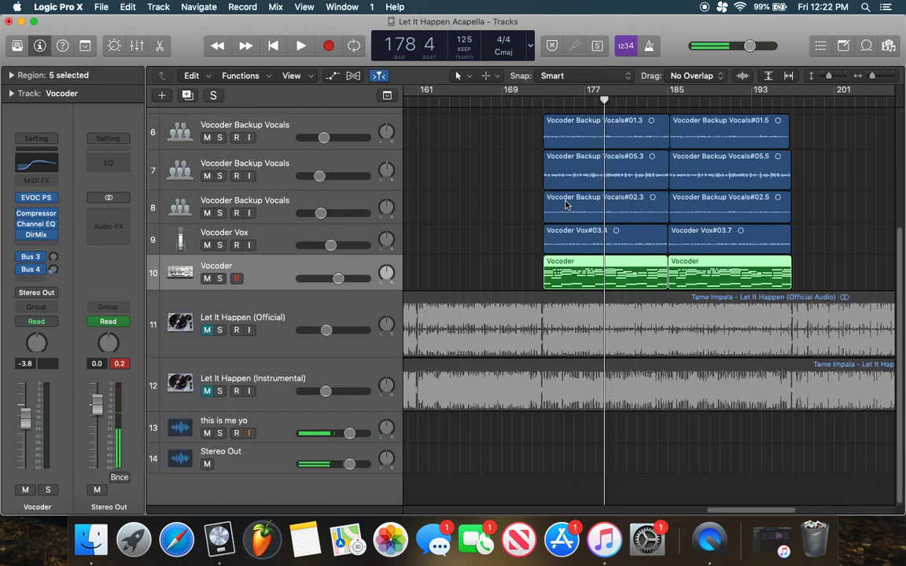
pyautogui.click(533, 101)
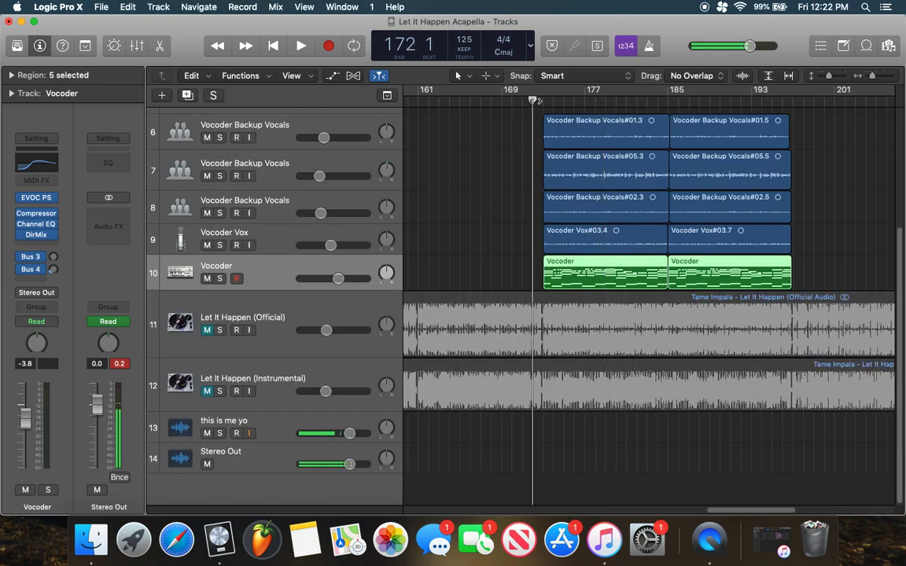
pyautogui.click(220, 279)
pyautogui.press('space')
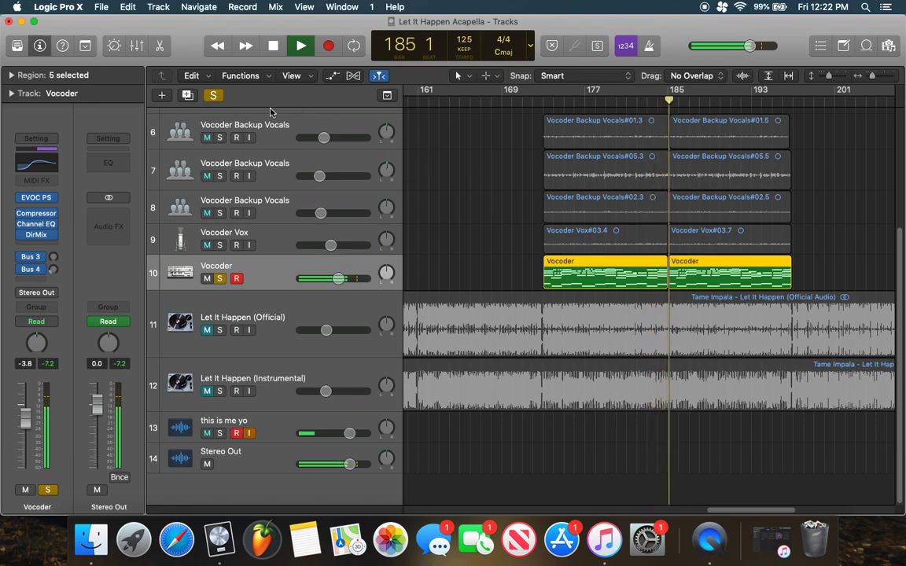
# Stop playback, clear all solos and move the playhead back to bar 172.
pyautogui.click(213, 95)
pyautogui.press('space')
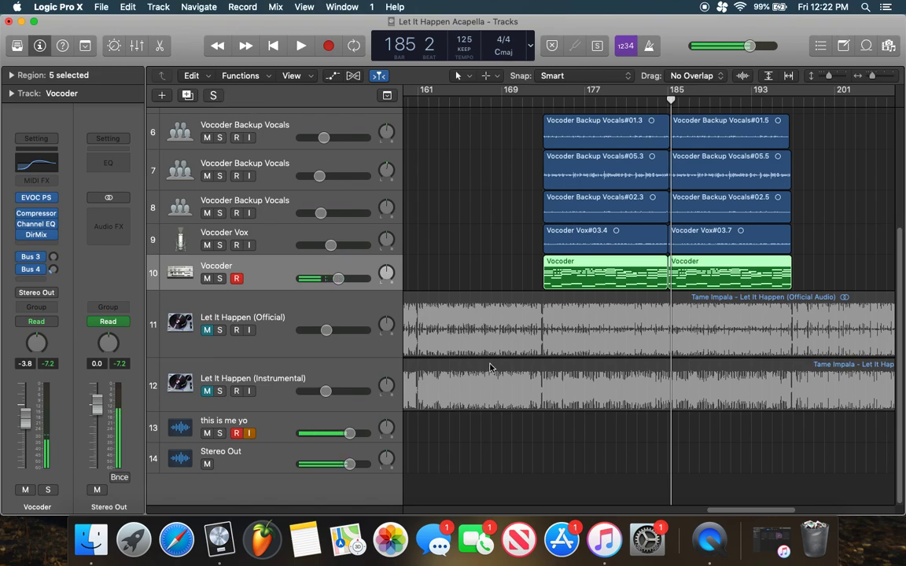
pyautogui.scroll(2, 550, 157)
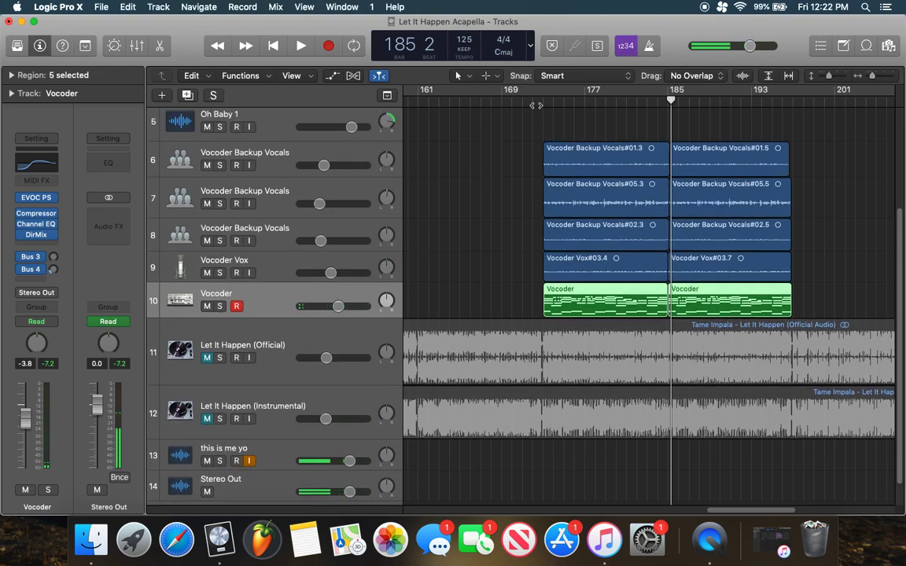
pyautogui.click(535, 105)
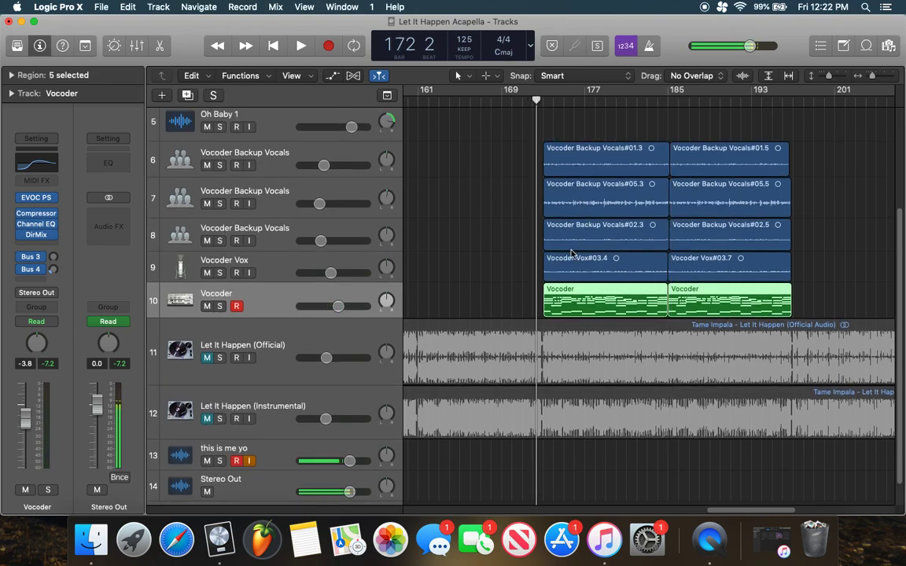
pyautogui.scroll(-1, 479, 319)
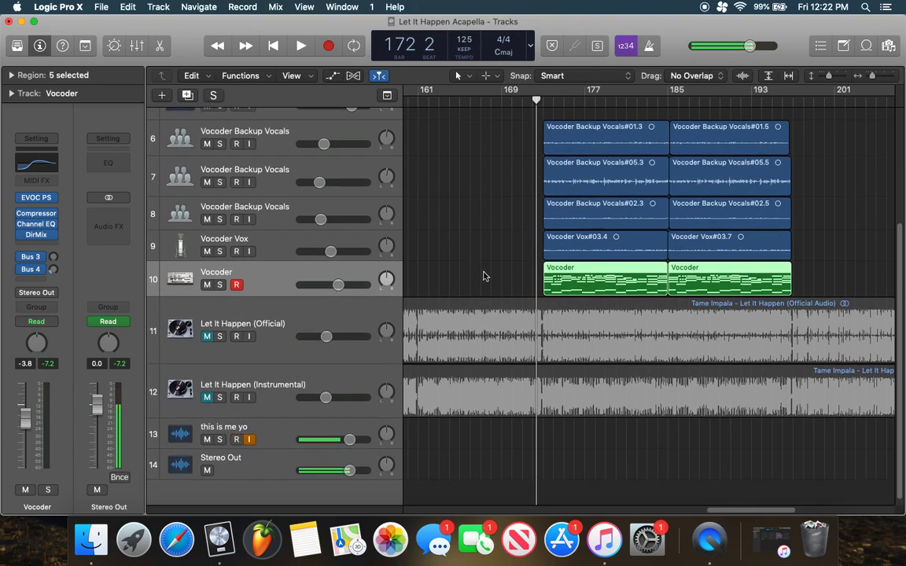
pyautogui.scroll(1, 548, 387)
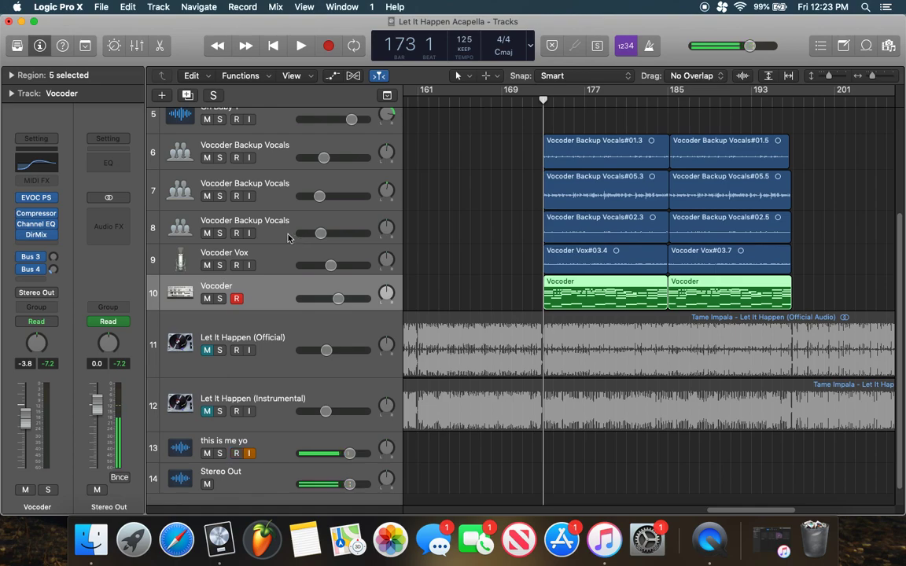
# Audition the three Vocoder Backup Vocals tracks soloed together, then clear the solos.
pyautogui.click(220, 239)
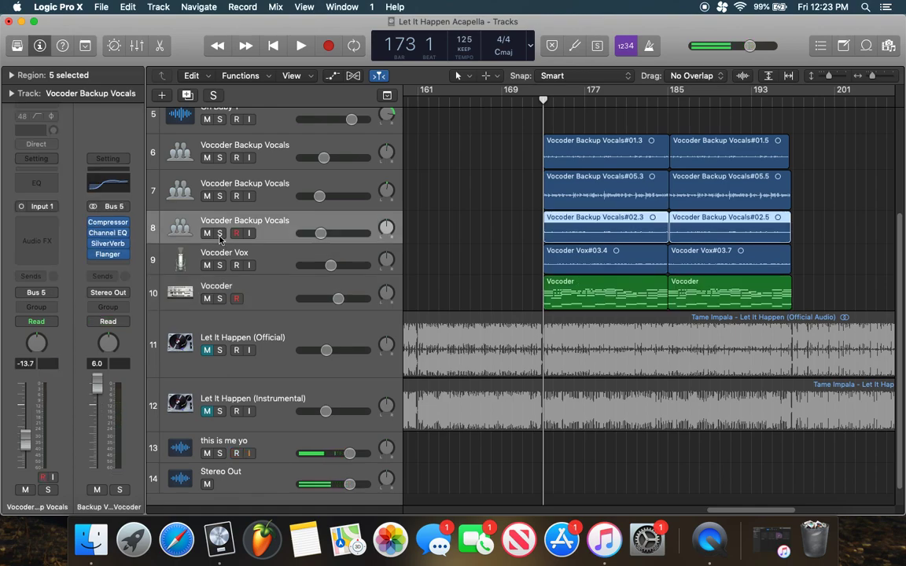
pyautogui.moveTo(219, 234); pyautogui.dragTo(219, 154)
pyautogui.press('space')
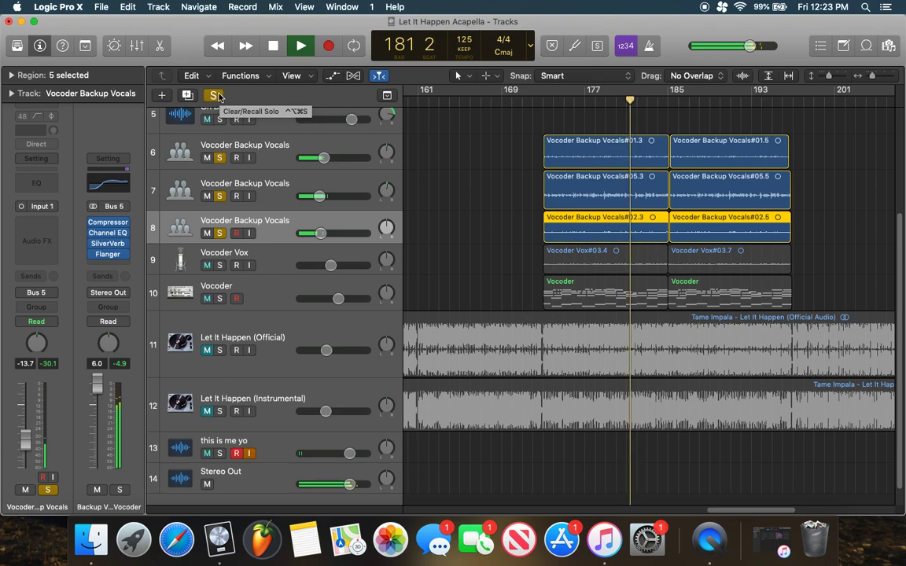
pyautogui.press('space')
pyautogui.click(217, 95)
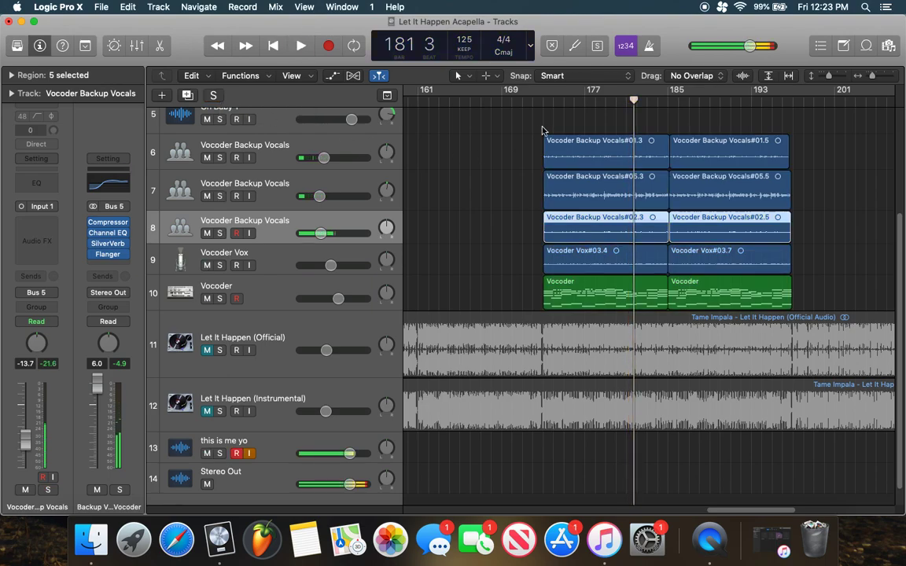
# Enlarge the region waveforms and audition track 8 alone from bar 173.
pyautogui.scroll(2, 544, 138)
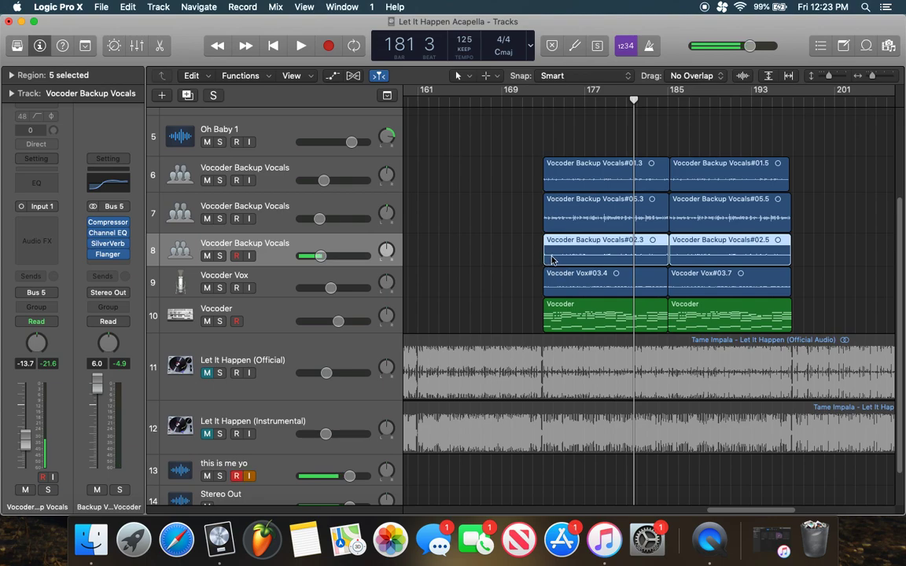
pyautogui.click(744, 77)
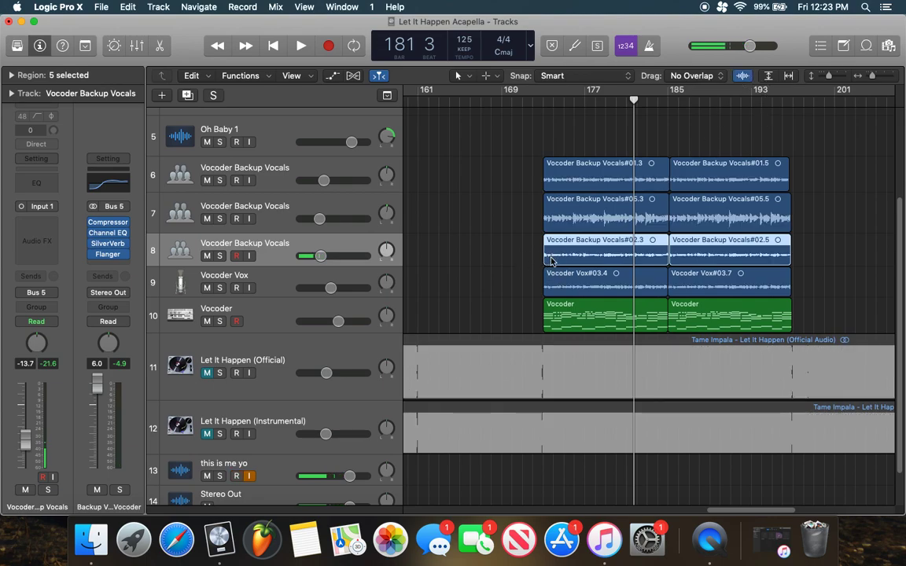
pyautogui.click(219, 256)
pyautogui.click(542, 96)
pyautogui.press('space')
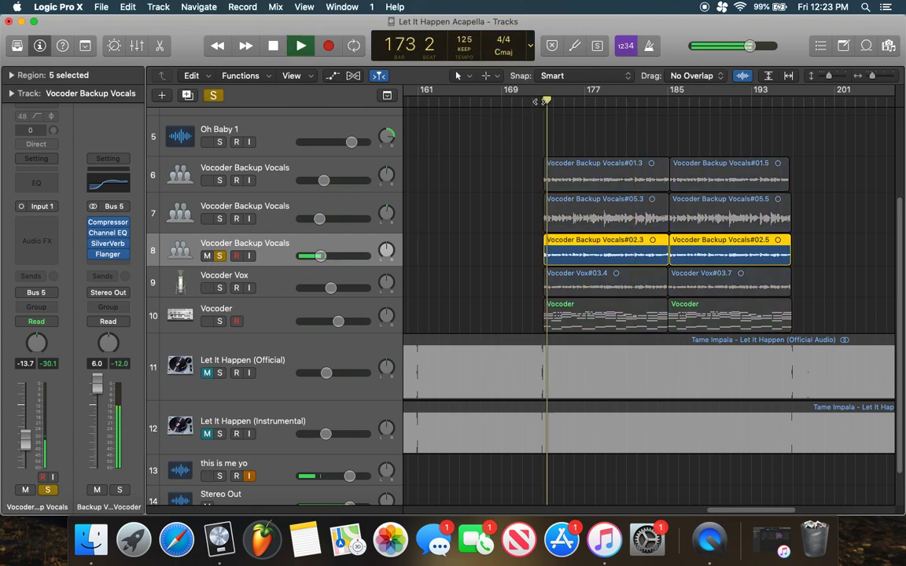
pyautogui.press('space')
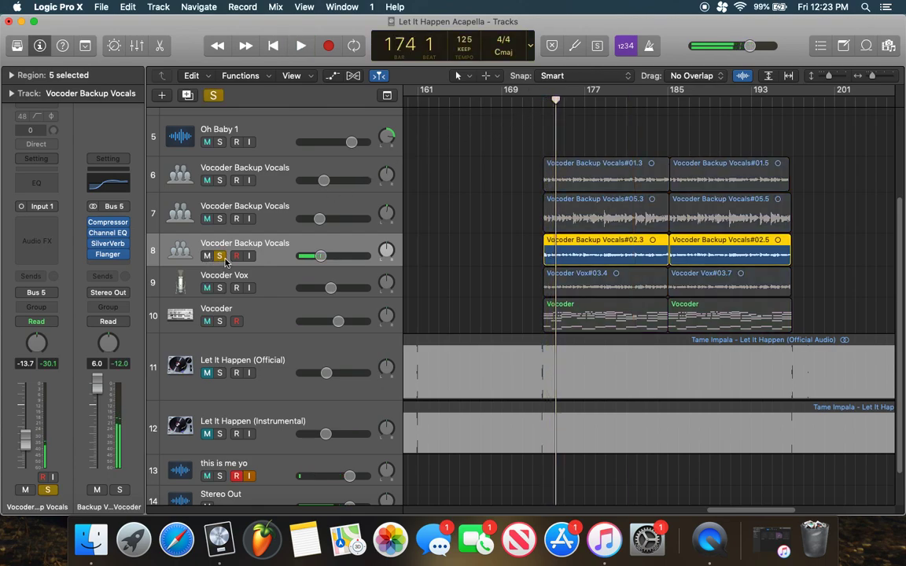
pyautogui.click(220, 257)
# Audition track 7 alone from bar 173, then unsolo it and return to bar 173.
pyautogui.click(219, 218)
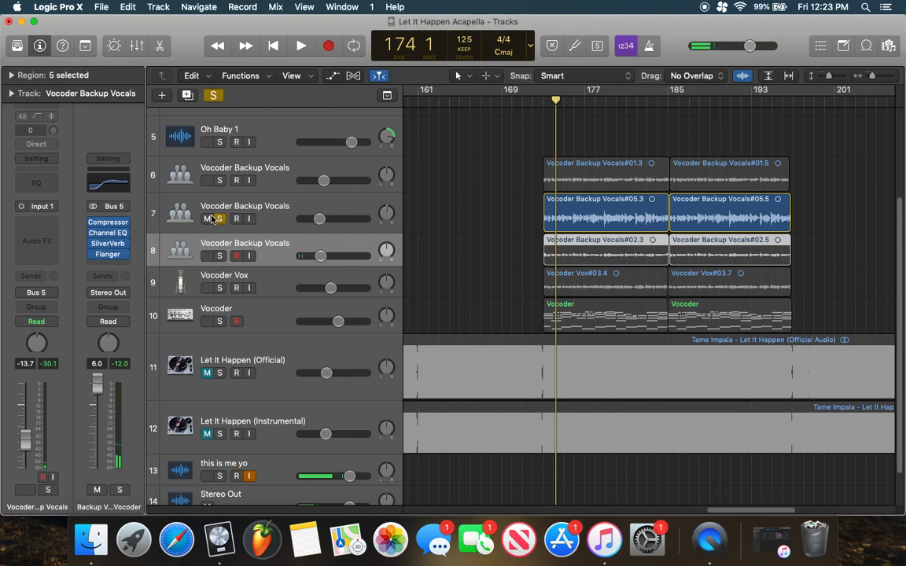
pyautogui.click(219, 218)
pyautogui.moveTo(543, 99); pyautogui.dragTo(563, 99)
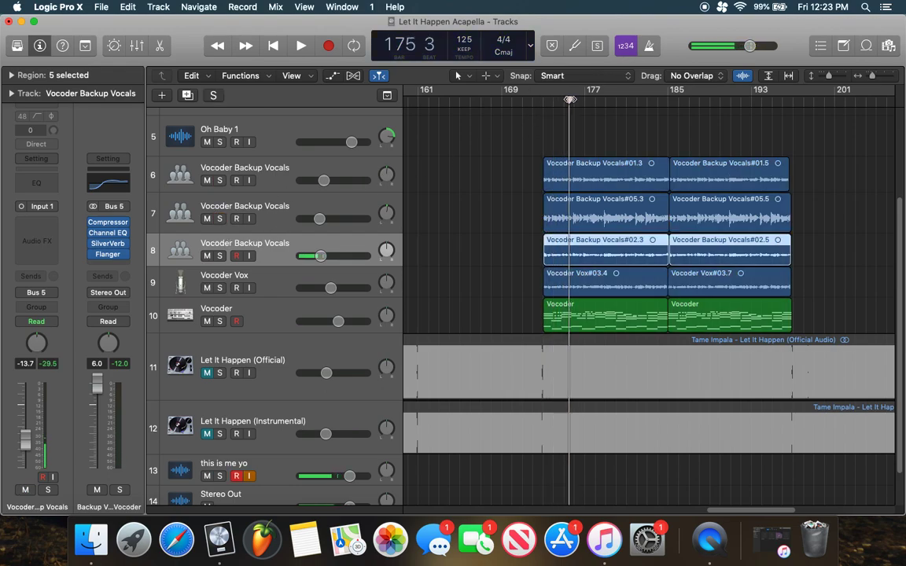
pyautogui.press('s')
pyautogui.click(546, 105)
pyautogui.press('space')
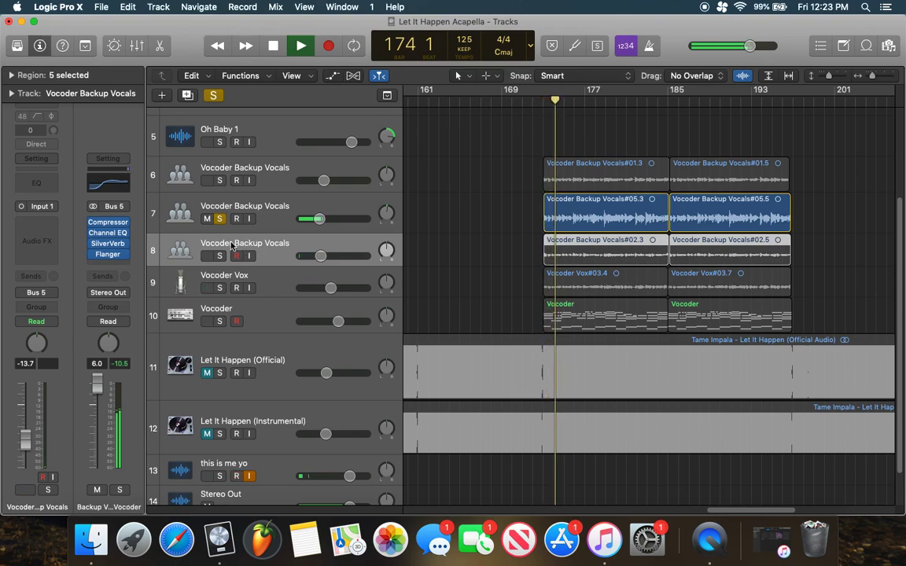
pyautogui.press('space')
pyautogui.press('s')
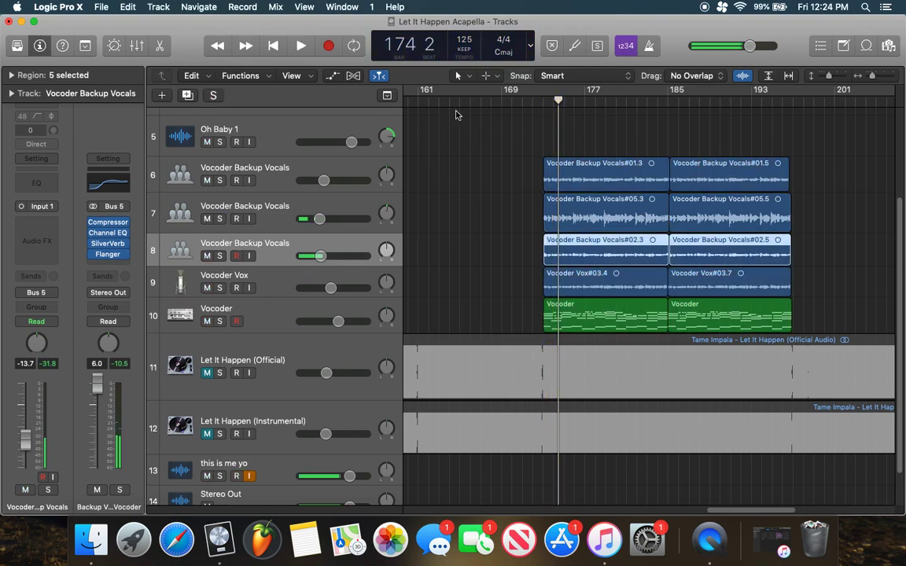
pyautogui.click(542, 100)
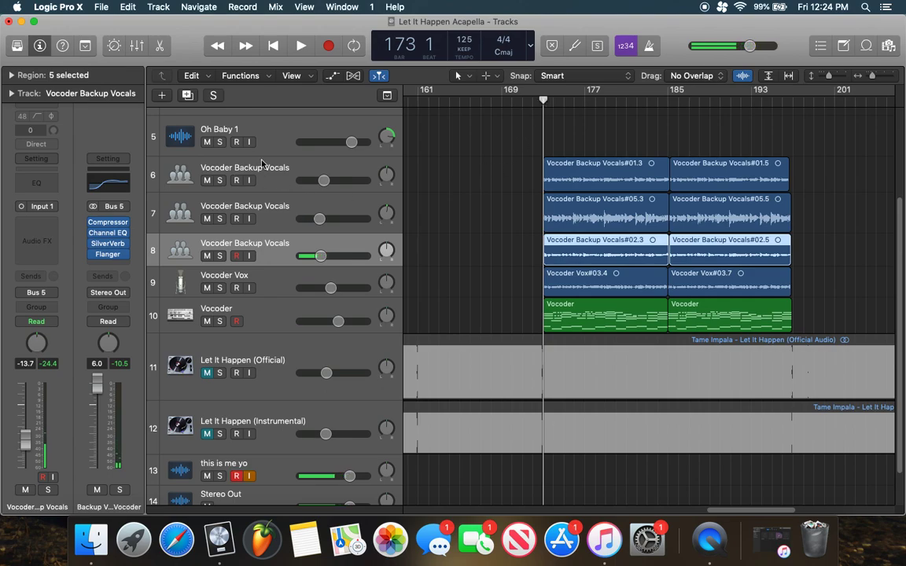
# Solo the top Vocoder Backup Vocals track and play it from bar 173.
pyautogui.click(259, 187)
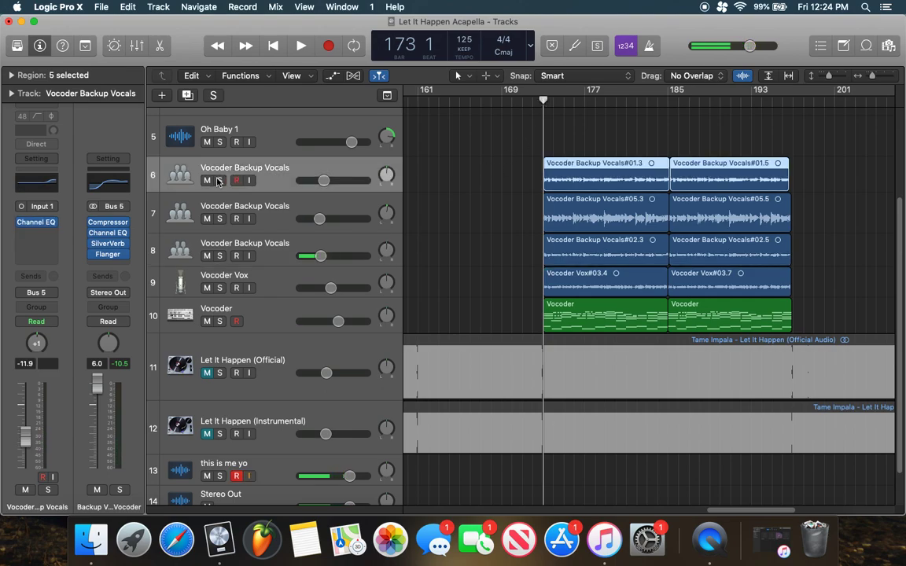
pyautogui.click(219, 180)
pyautogui.press('space')
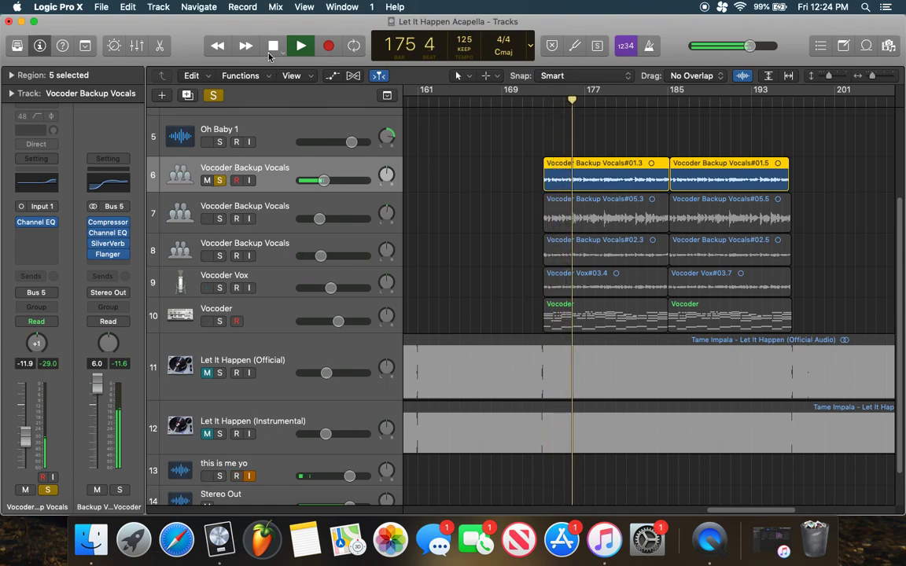
pyautogui.press('space')
# Rewind, turn off all solos, set the playhead to bar 173 and open the Flex Pitch editor.
pyautogui.press('Return')
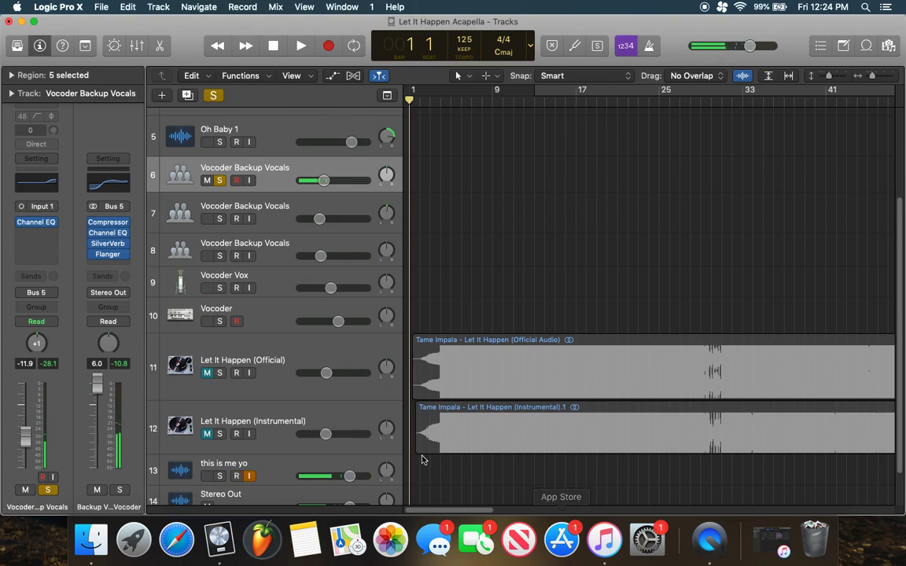
pyautogui.click(213, 95)
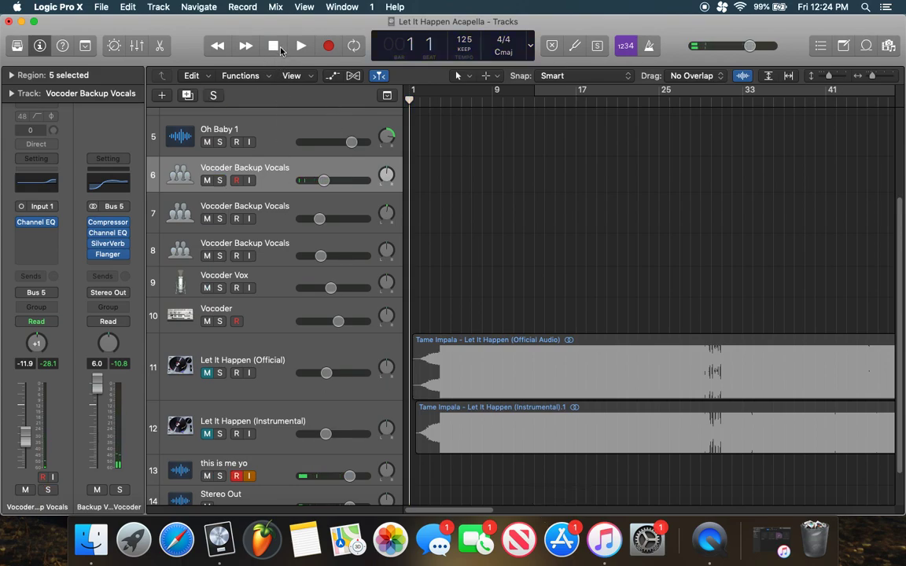
pyautogui.hscroll(1, 440, 512)
pyautogui.moveTo(441, 513); pyautogui.dragTo(744, 496)
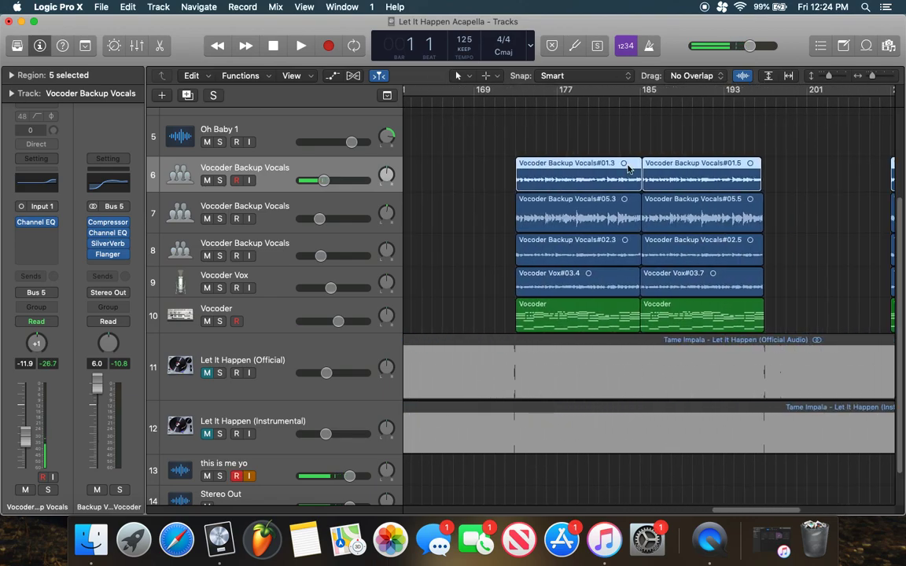
pyautogui.click(515, 105)
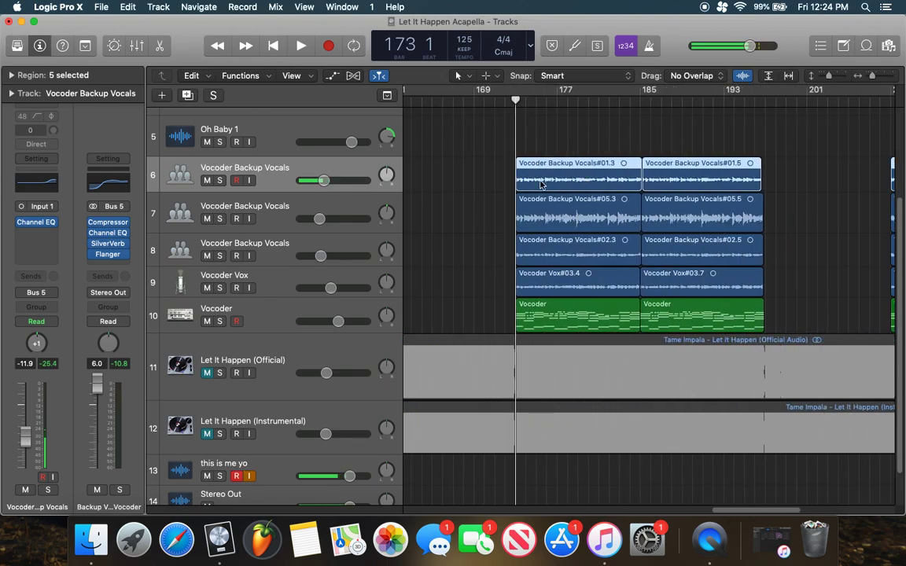
pyautogui.doubleClick(546, 186)
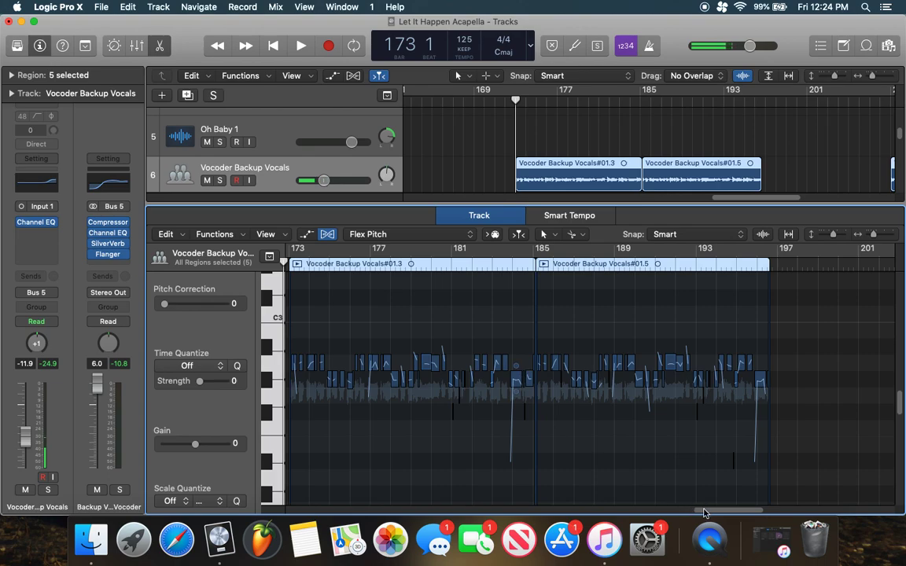
pyautogui.hscroll(-5, 706, 512)
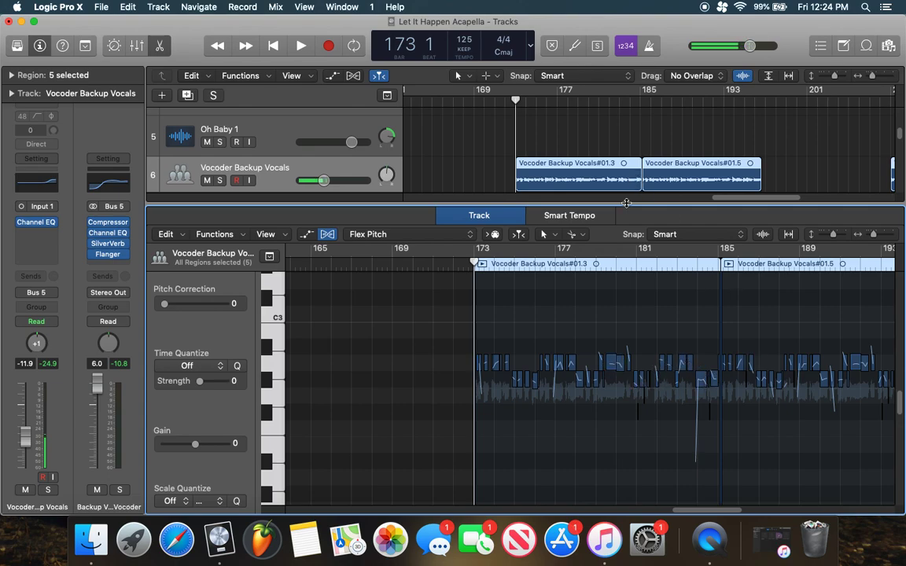
# Close the pitch editor, set the playhead to bar 172 beat 3, and check the bus SilverVerb (72% dry, 18% wet).
pyautogui.press('e')
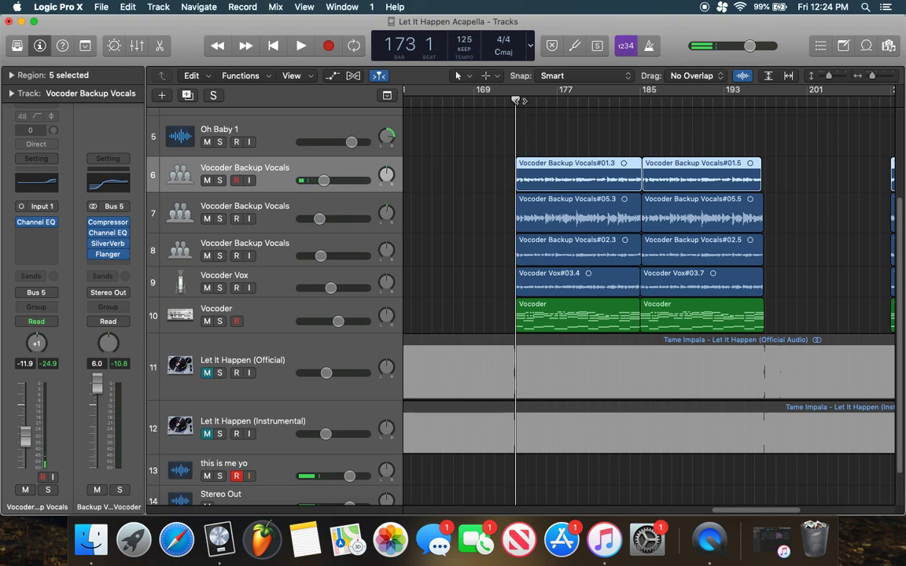
pyautogui.moveTo(517, 101); pyautogui.dragTo(511, 100)
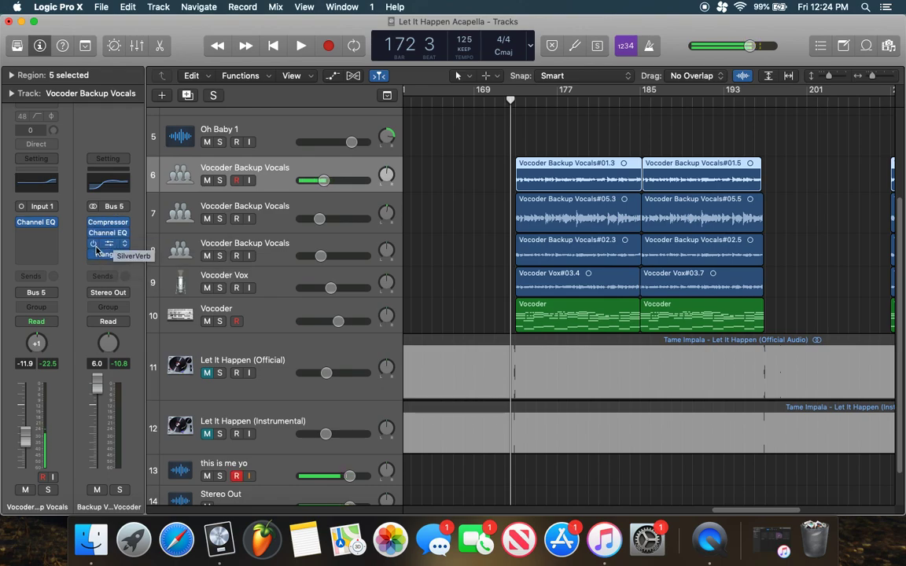
pyautogui.click(109, 246)
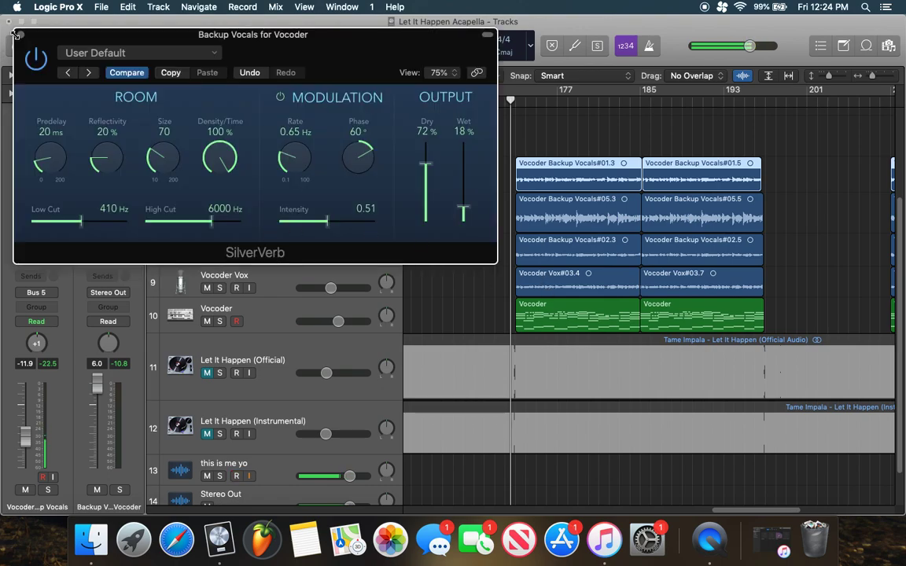
pyautogui.click(21, 36)
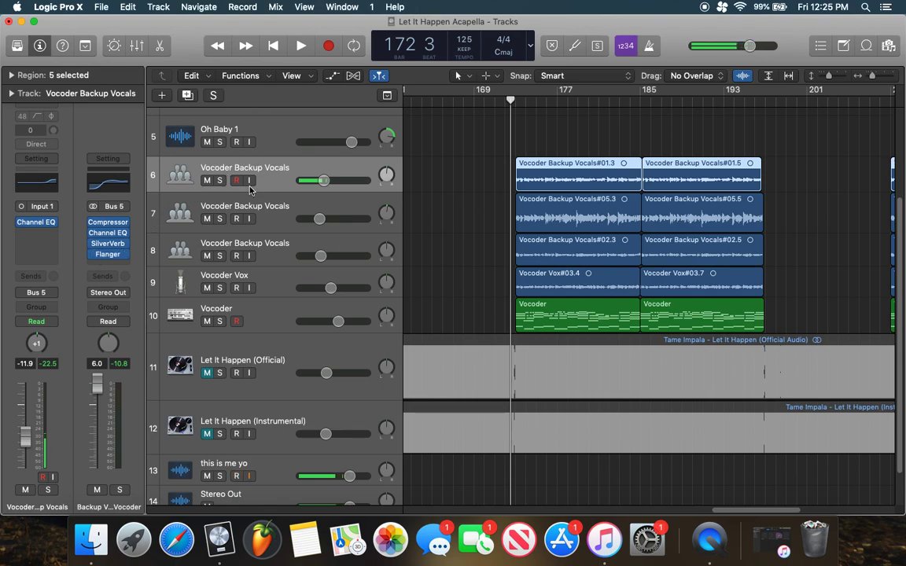
# Play tracks 6–9 soloed while checking the bus Flanger at 100% mix, then stop and unsolo all.
pyautogui.moveTo(219, 180); pyautogui.dragTo(224, 309)
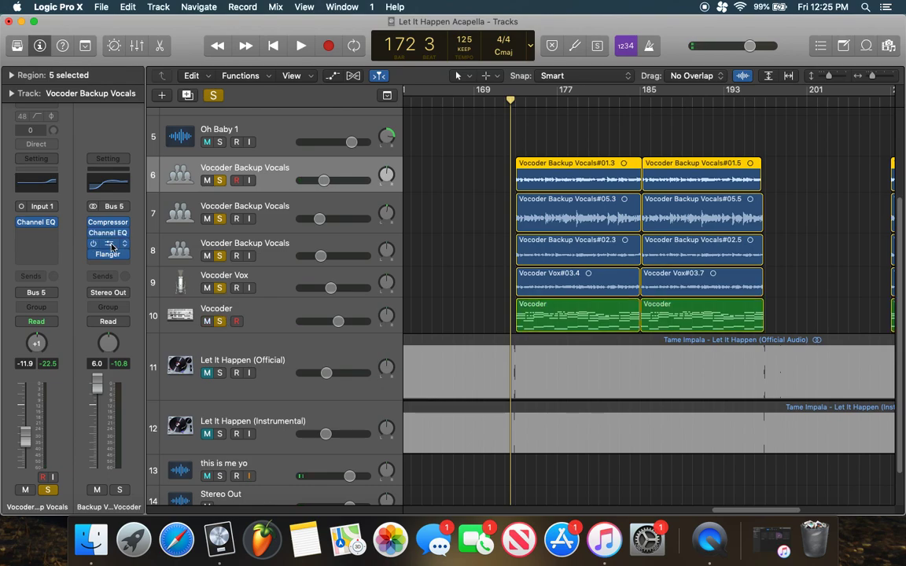
pyautogui.press('space')
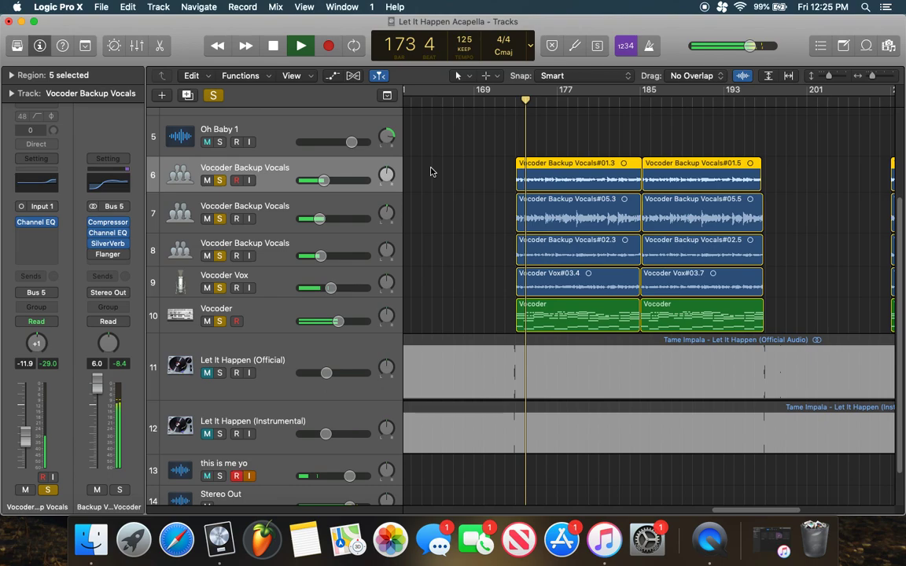
pyautogui.click(107, 254)
pyautogui.moveTo(172, 40); pyautogui.dragTo(397, 118)
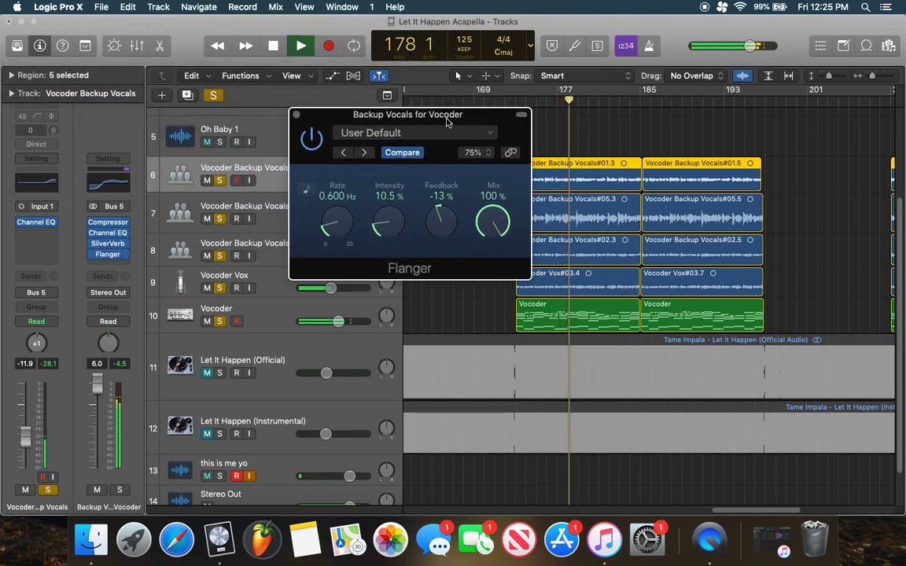
pyautogui.click(246, 112)
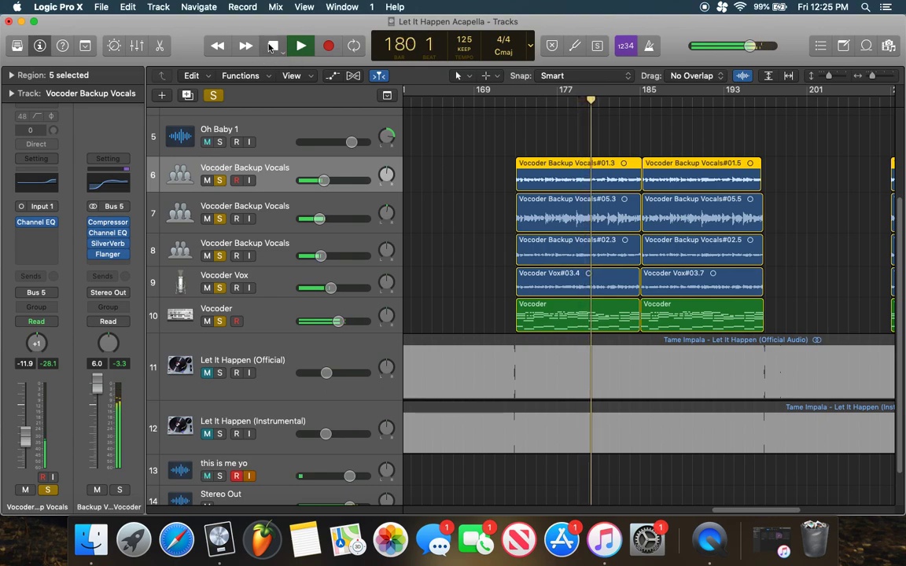
pyautogui.click(272, 46)
pyautogui.click(213, 96)
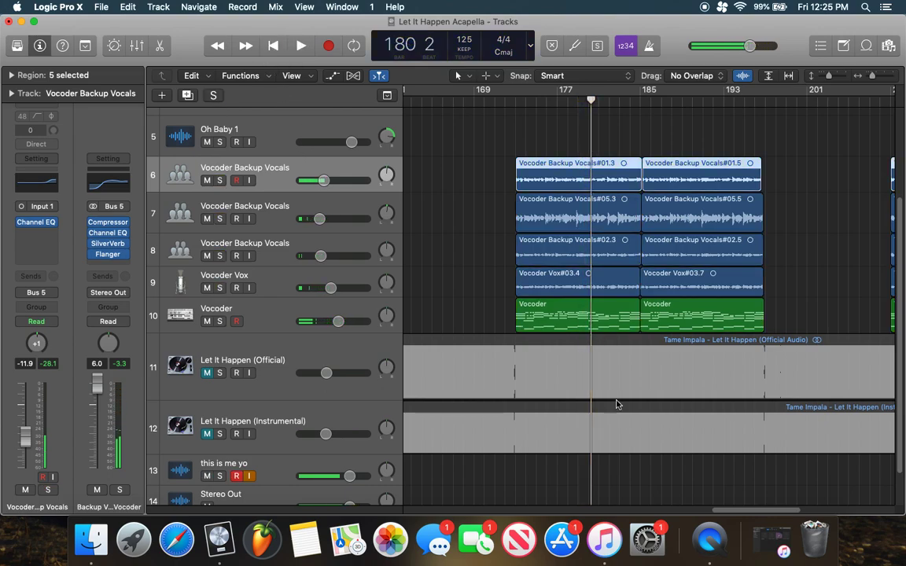
# Scroll to bars 209–249 and set the playhead to bar 220 beat 3.
pyautogui.moveTo(729, 512); pyautogui.dragTo(744, 492)
pyautogui.hscroll(-5, 714, 457)
pyautogui.scroll(3, 713, 444)
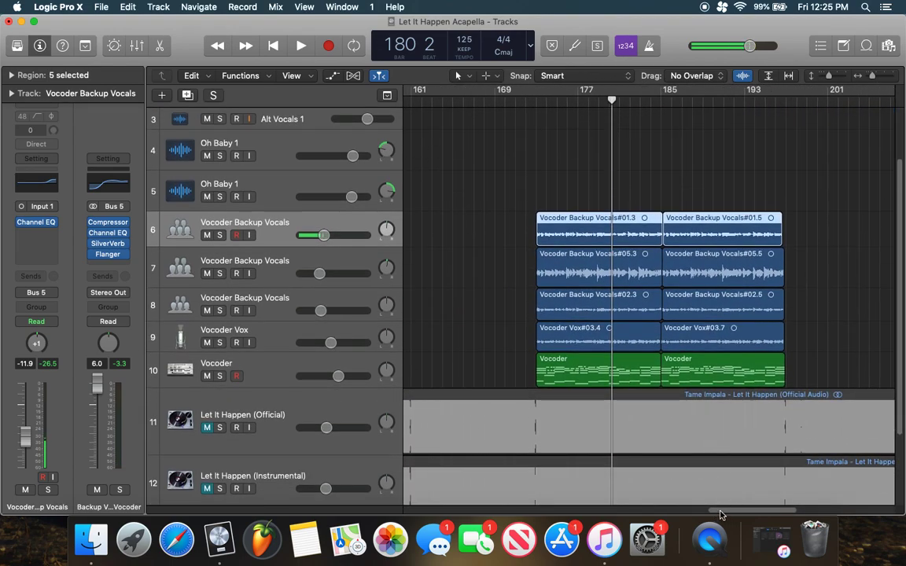
pyautogui.moveTo(720, 515); pyautogui.dragTo(731, 513)
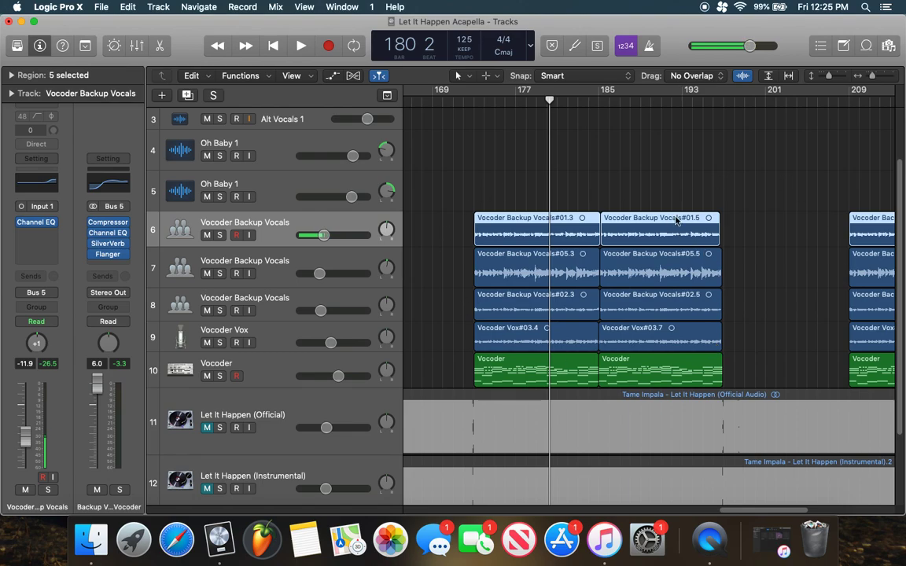
pyautogui.moveTo(742, 516); pyautogui.dragTo(818, 507)
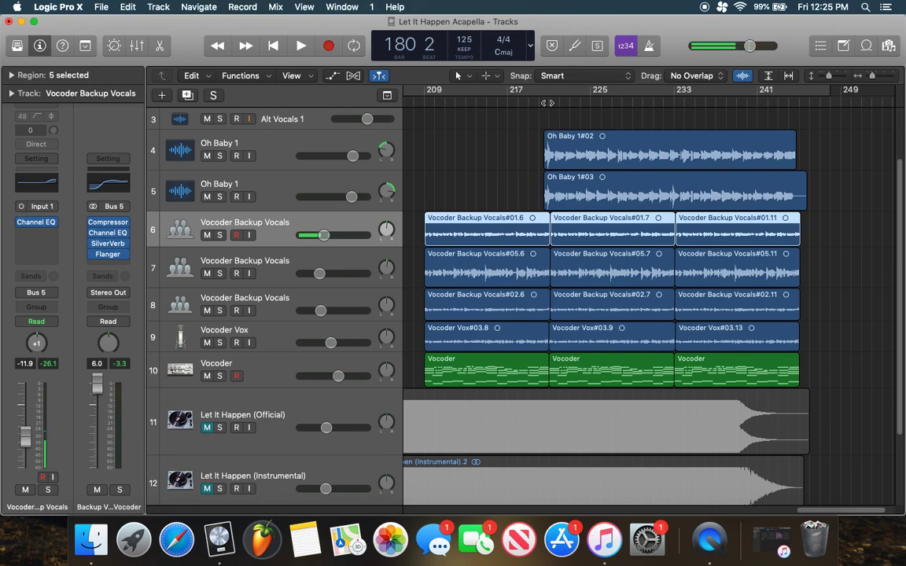
pyautogui.moveTo(546, 102); pyautogui.dragTo(543, 103)
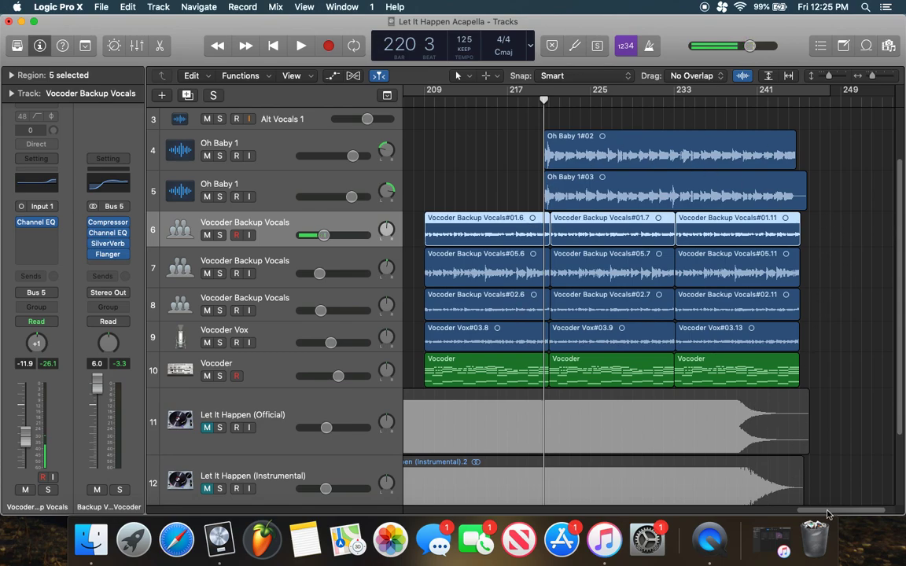
# Look around the arrangement, then minimise the Logic project window.
pyautogui.hscroll(-5, 827, 515)
pyautogui.hscroll(4, 833, 510)
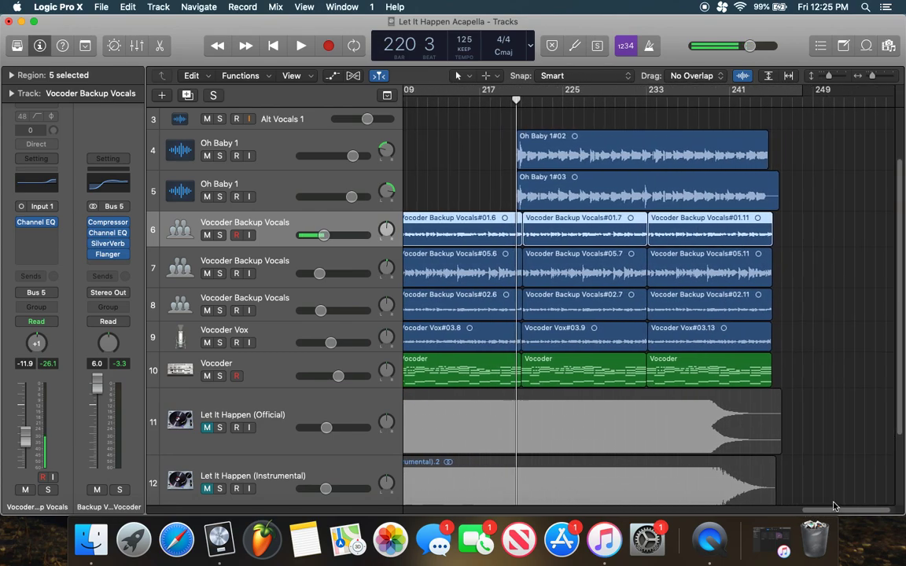
pyautogui.moveTo(835, 507); pyautogui.dragTo(827, 472)
pyautogui.scroll(-5, 467, 175)
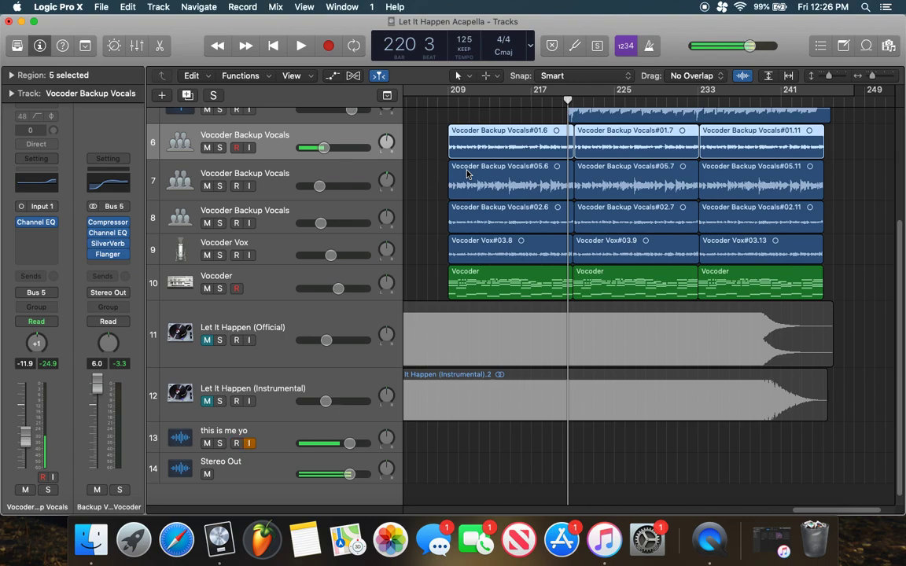
pyautogui.scroll(-1, 467, 174)
pyautogui.scroll(5, 464, 169)
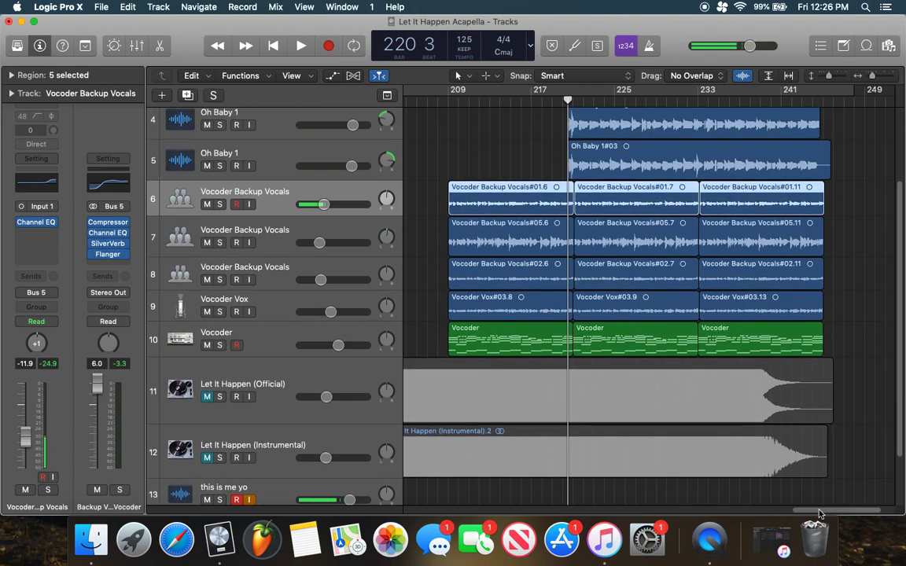
pyautogui.hscroll(-10, 755, 507)
pyautogui.hscroll(10, 766, 487)
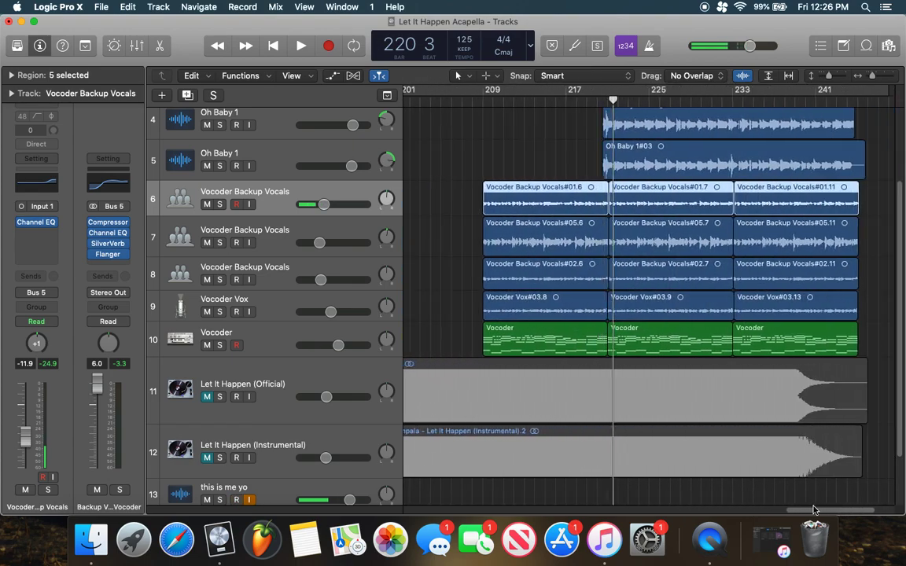
pyautogui.scroll(5, 738, 438)
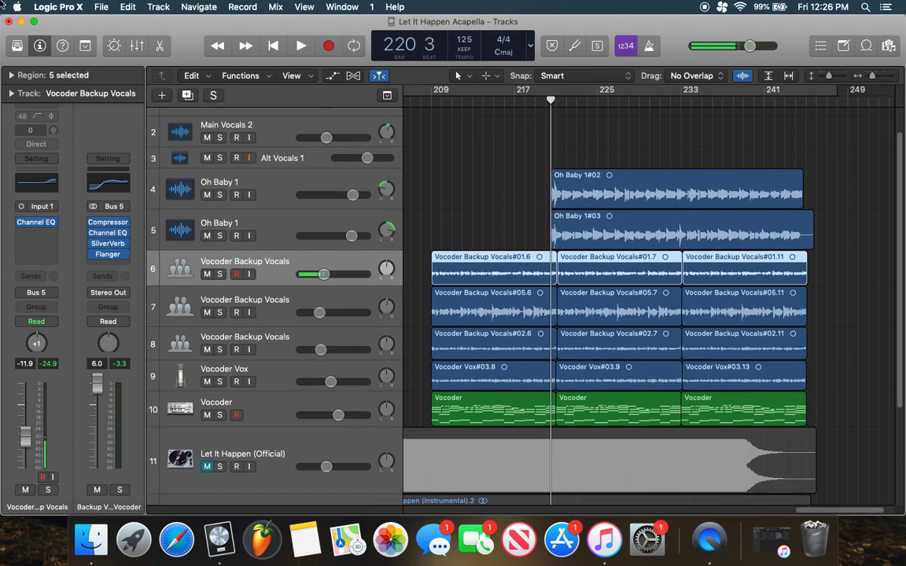
pyautogui.click(21, 22)
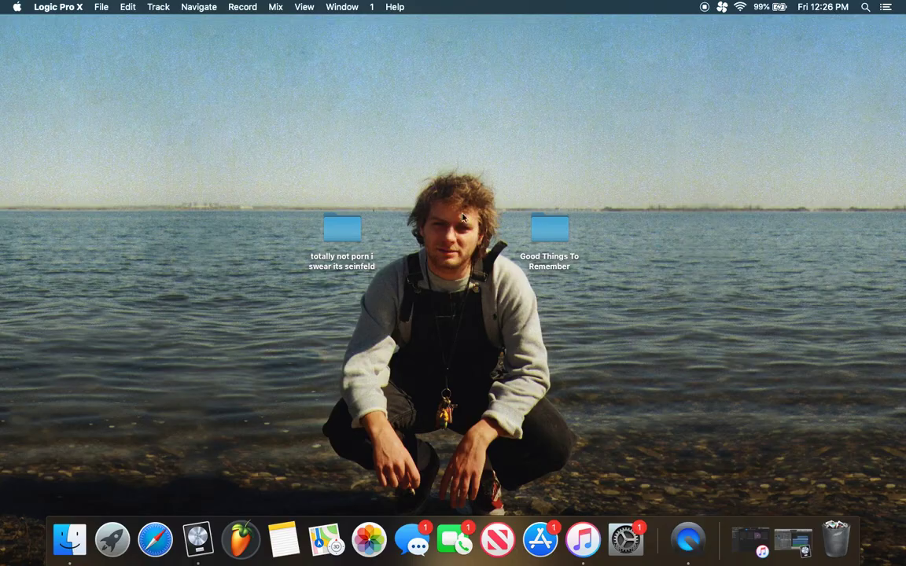